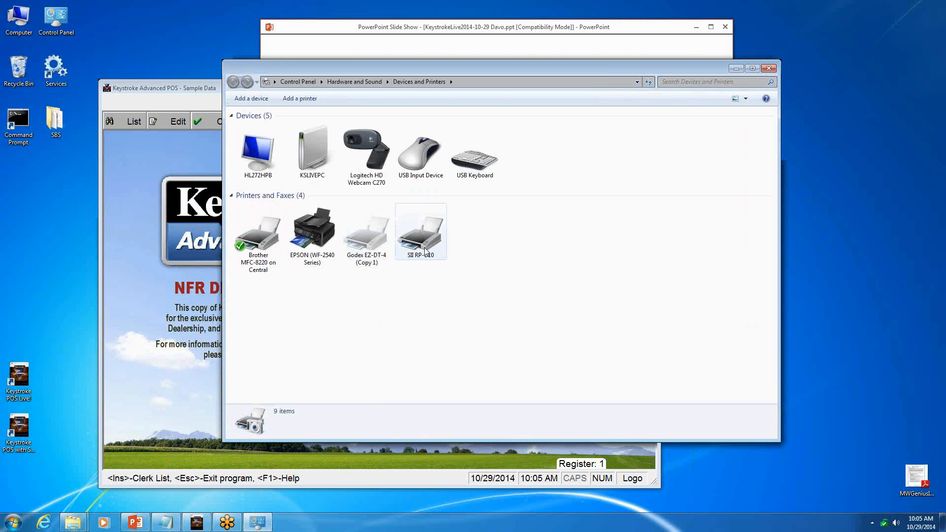
# - Open the SII RP-D10's printing preferences and set its paper cut to Full Cut (Each job) in the document settings
pyautogui.click(426, 251)
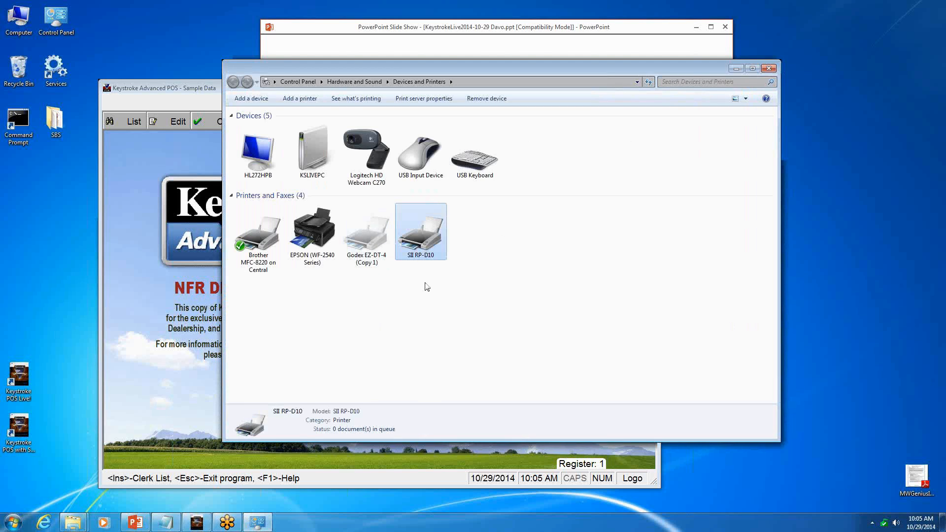
pyautogui.rightClick(425, 242)
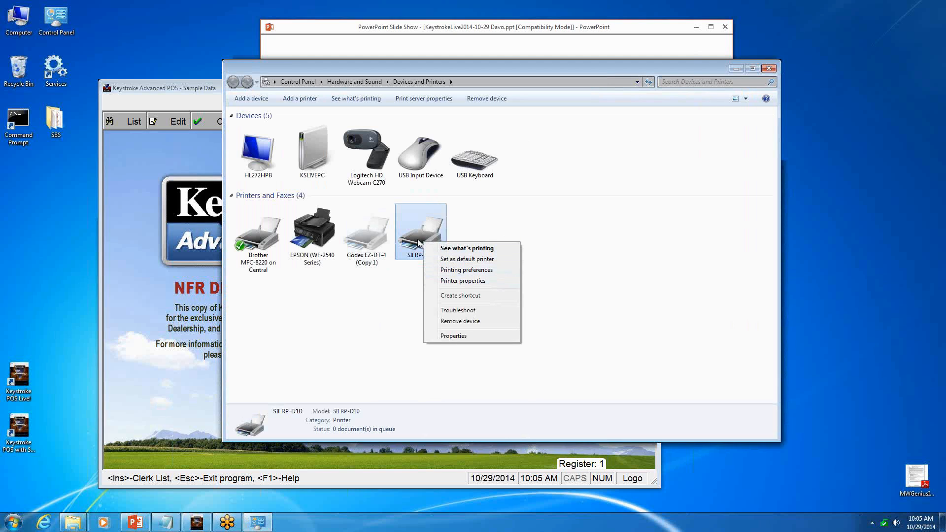
pyautogui.click(442, 271)
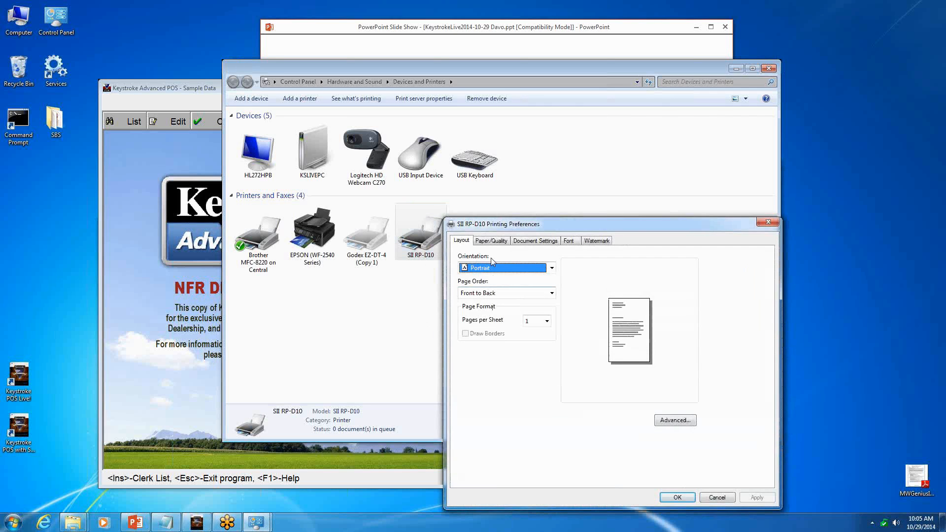
pyautogui.click(532, 245)
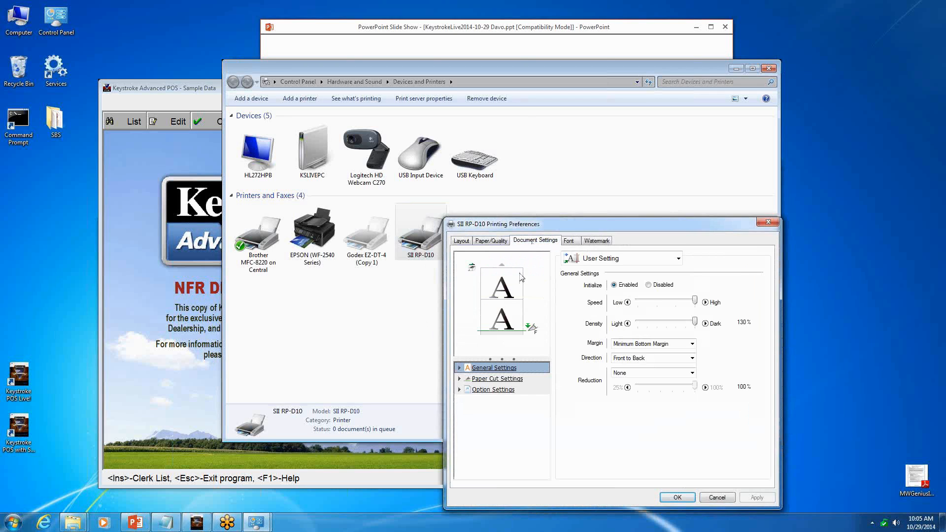
pyautogui.click(510, 383)
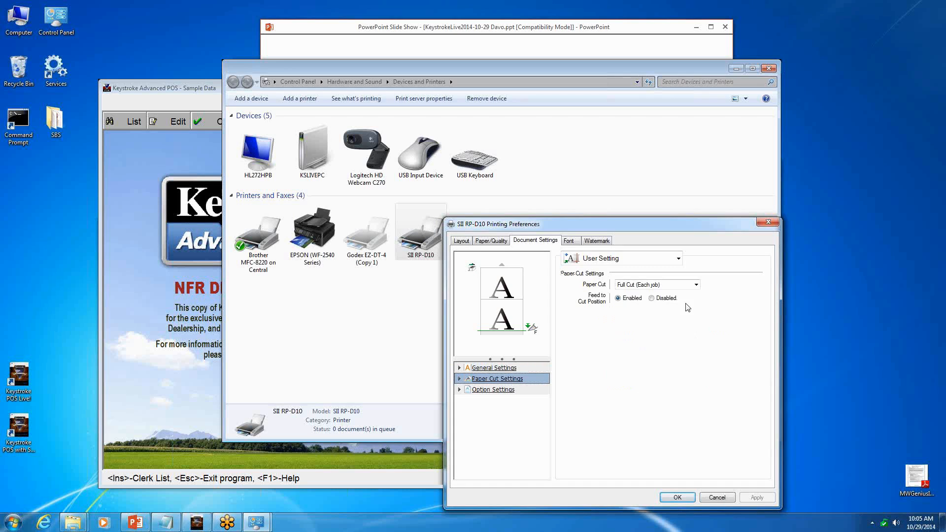
pyautogui.click(696, 285)
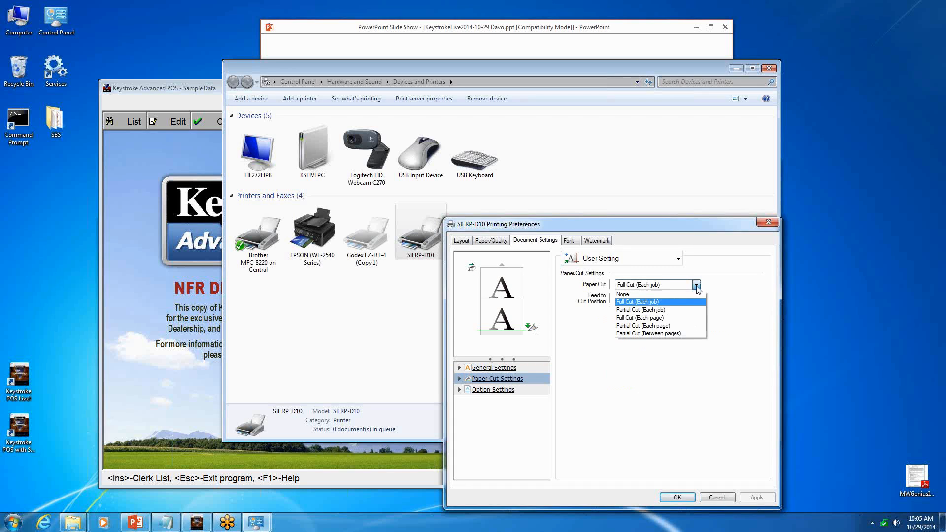
pyautogui.click(667, 301)
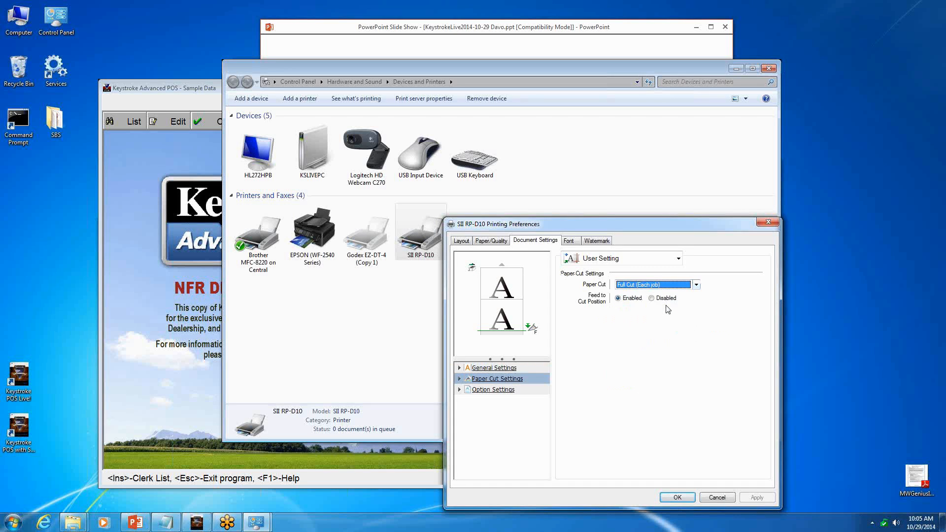
# - Check the SII RP-D10's option settings, return to its paper cut settings, and accept the printing preferences
pyautogui.click(503, 392)
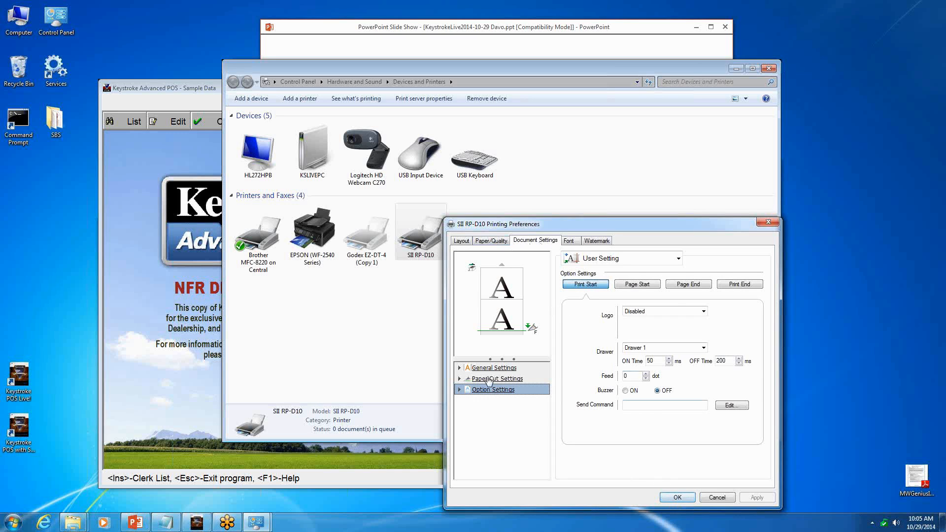
pyautogui.click(498, 380)
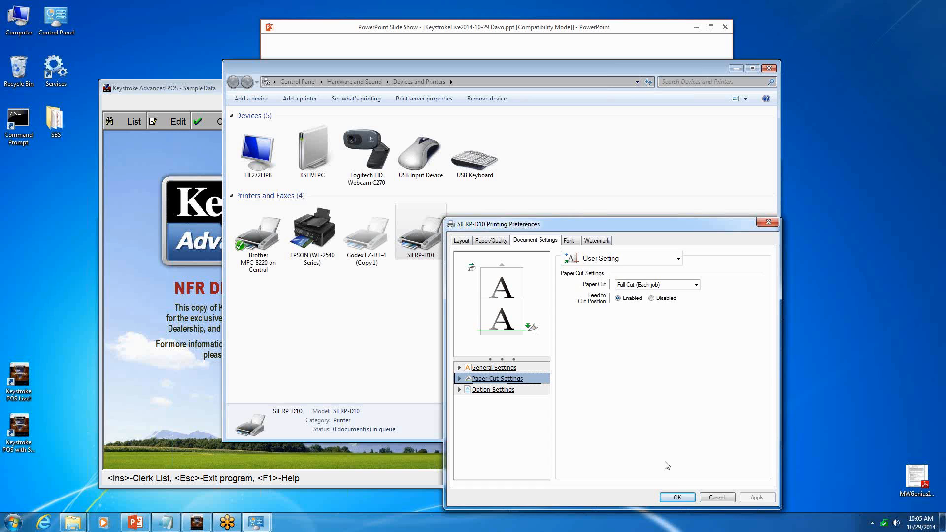
pyautogui.click(677, 497)
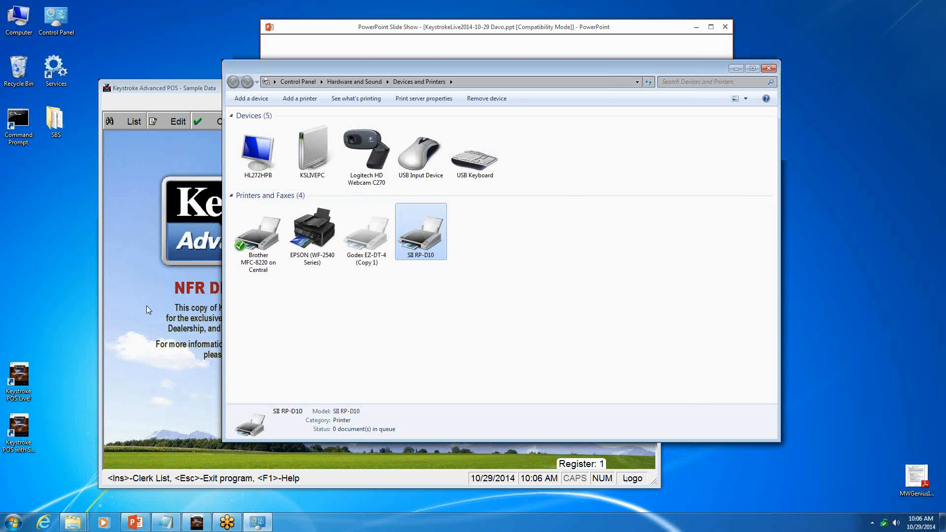
# - Switch to Keystroke Advanced POS and log in with the clerk number
pyautogui.click(134, 307)
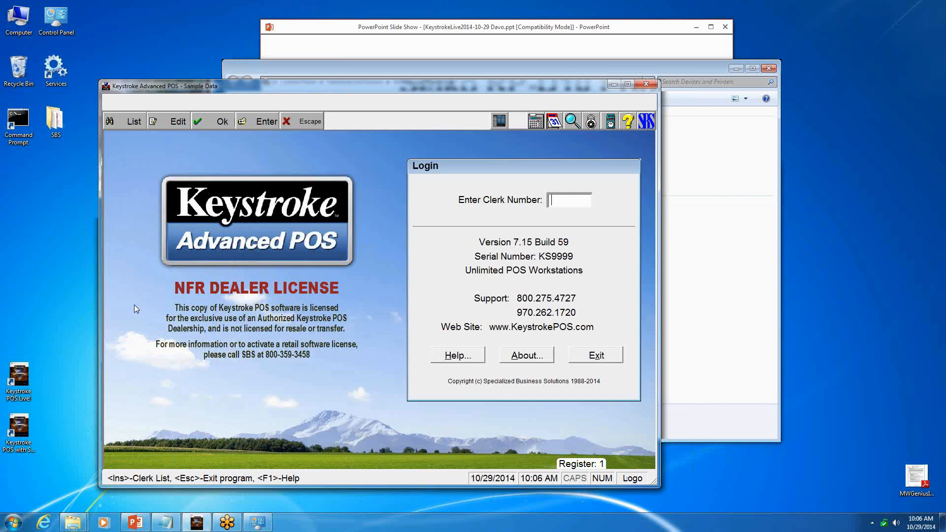
pyautogui.write('1')
pyautogui.press('Return')
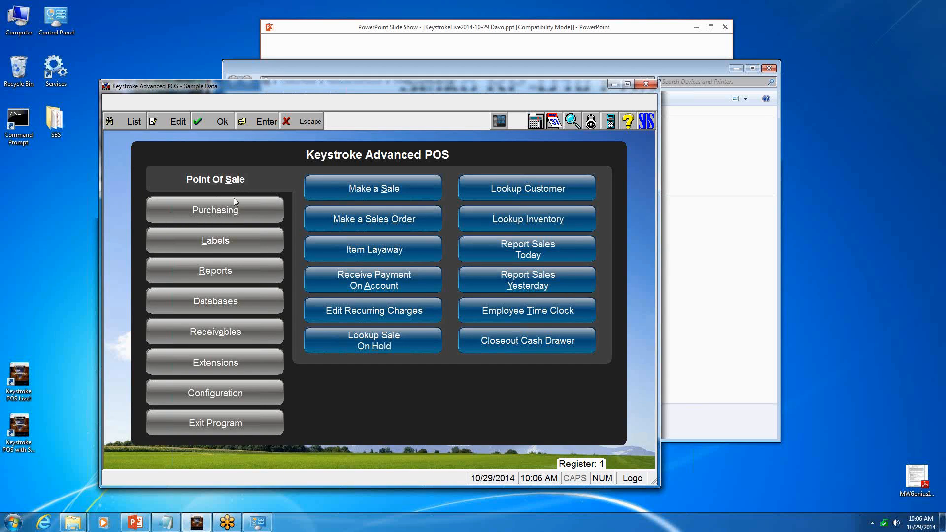
# - Open the printer list in the hardware configuration and bring up the Receipt printer's setup
pyautogui.click(193, 395)
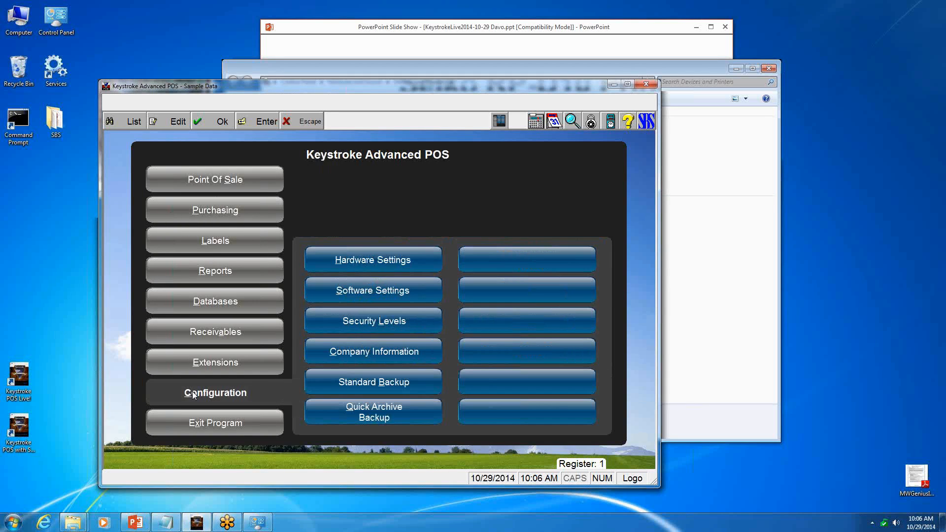
pyautogui.press('h')
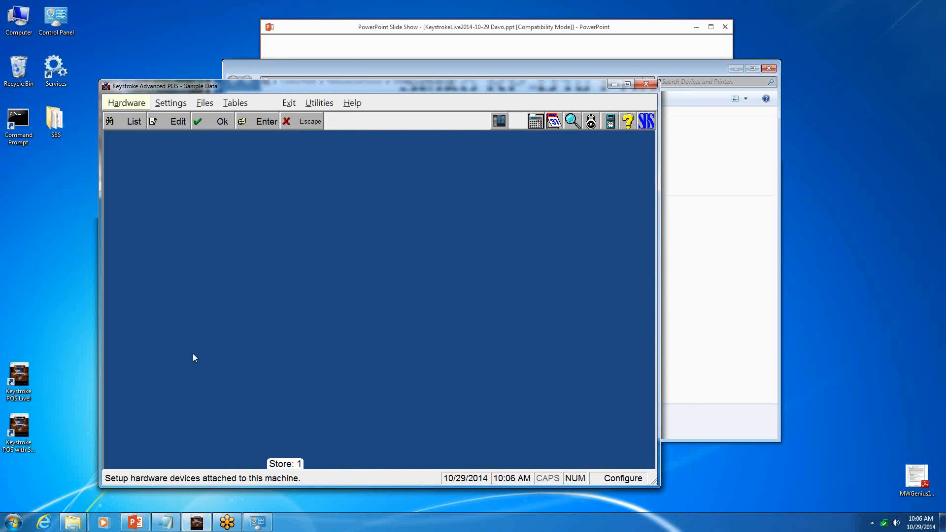
pyautogui.press('Return')
pyautogui.click(127, 121)
pyautogui.press('Down')
pyautogui.press('Down')
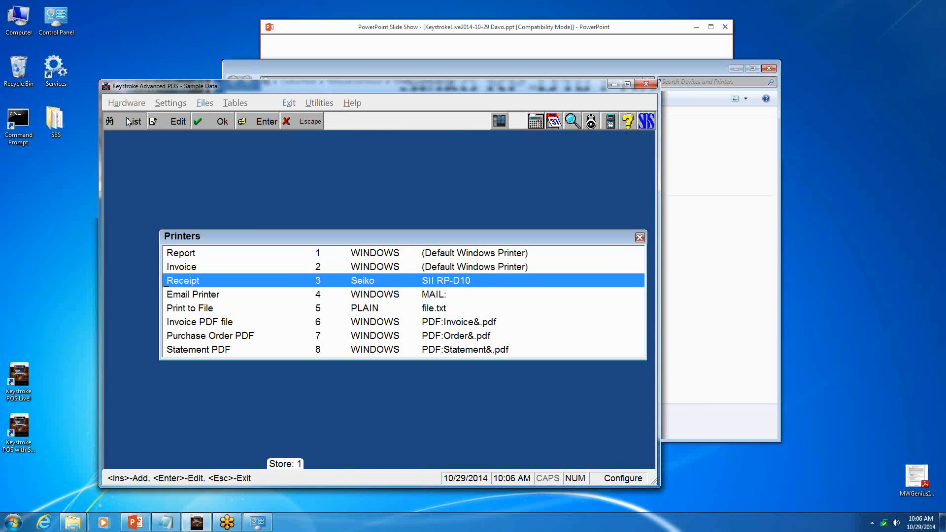
pyautogui.press('Return')
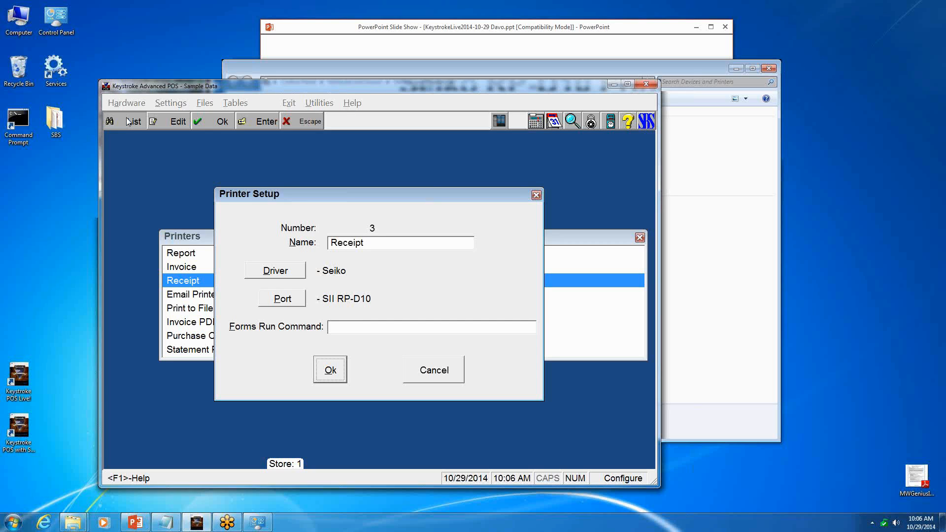
# - Choose the Seiko driver for the Receipt printer and the Windows printer SII RP-D10 as its port
pyautogui.click(269, 275)
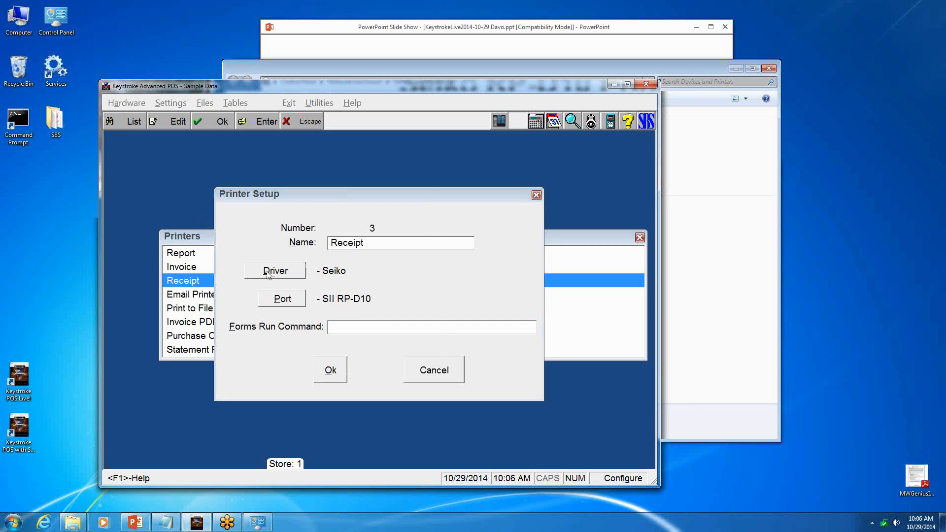
pyautogui.press('Return')
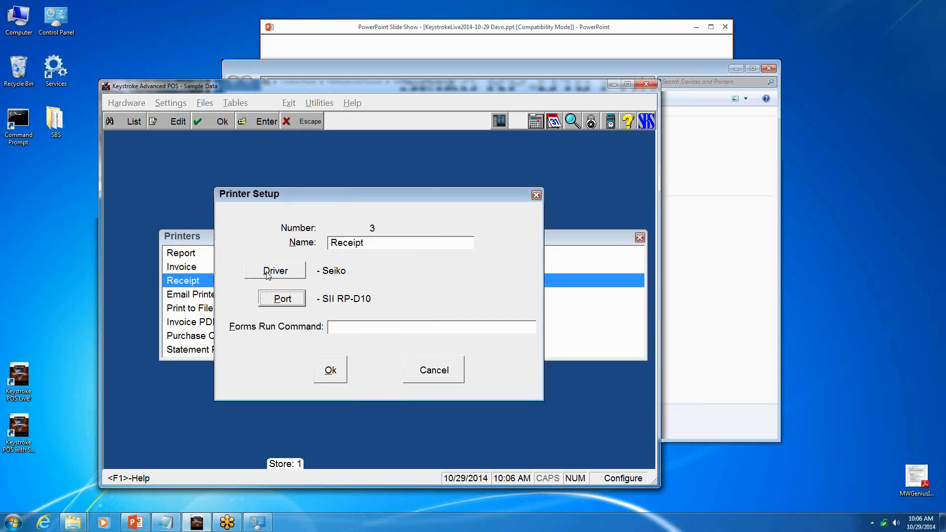
pyautogui.press('Return')
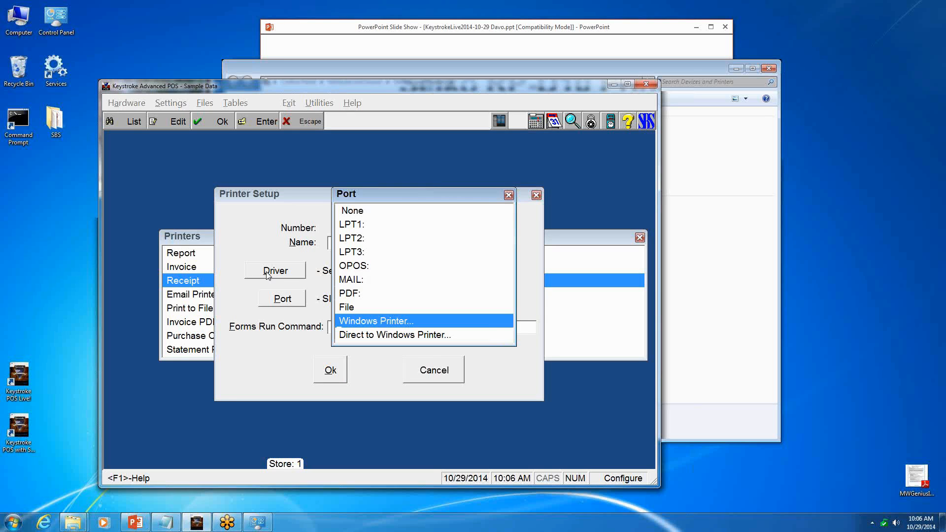
pyautogui.press('Return')
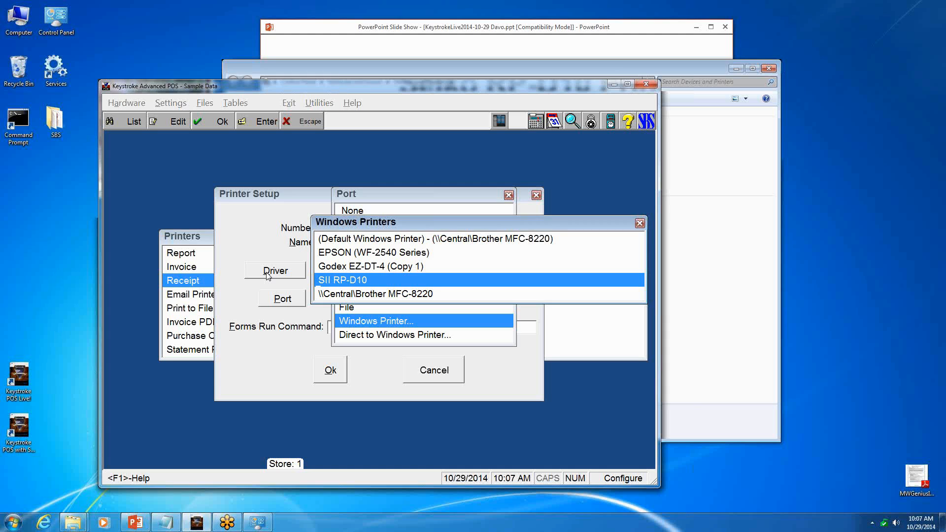
pyautogui.press('Return')
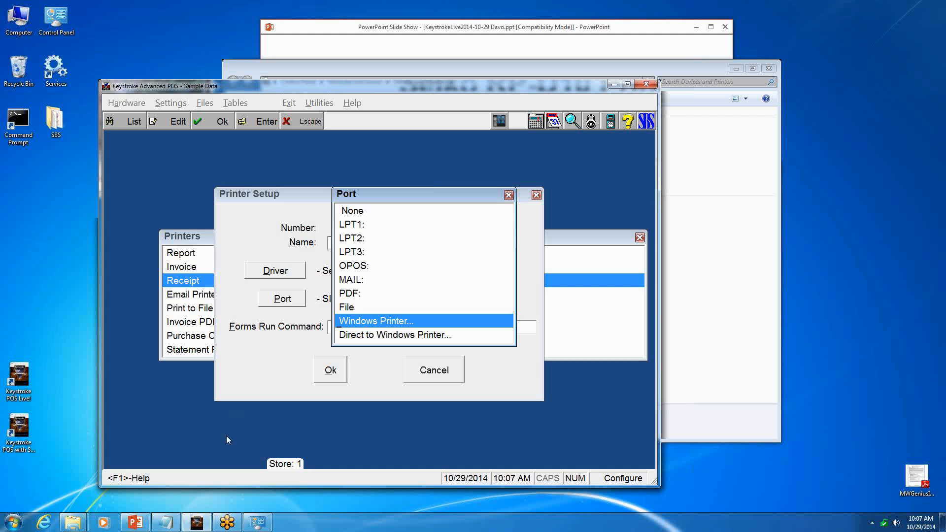
# - Switch to Devices and Printers and review the SII RP-D10's document, font and watermark settings in its printing preferences
pyautogui.click(258, 523)
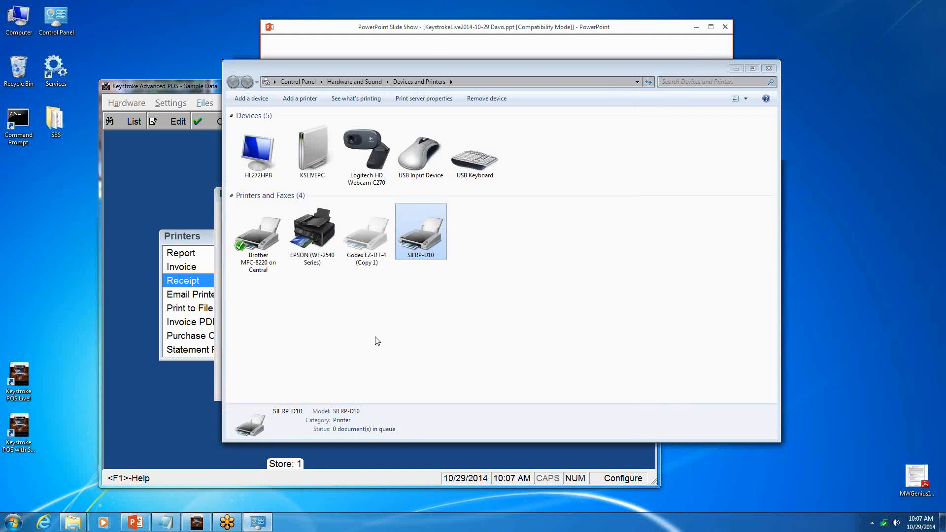
pyautogui.doubleClick(427, 239)
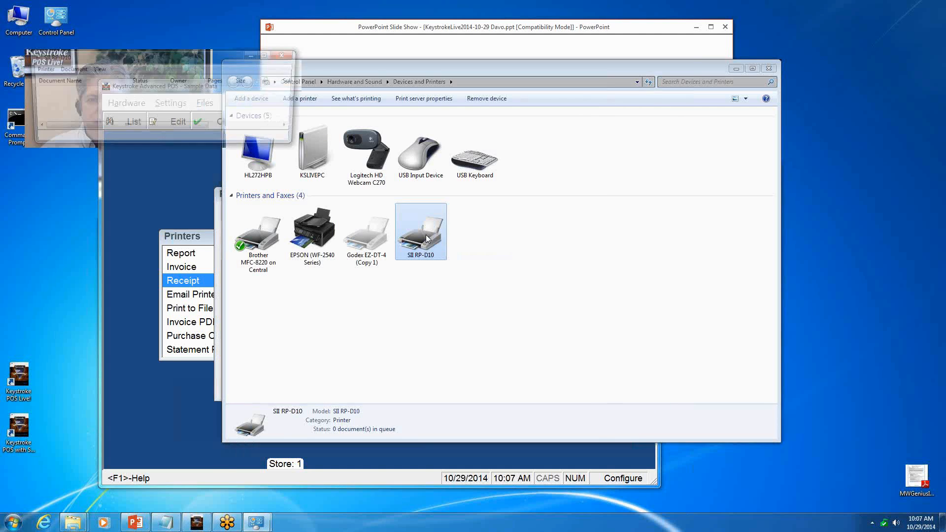
pyautogui.click(40, 68)
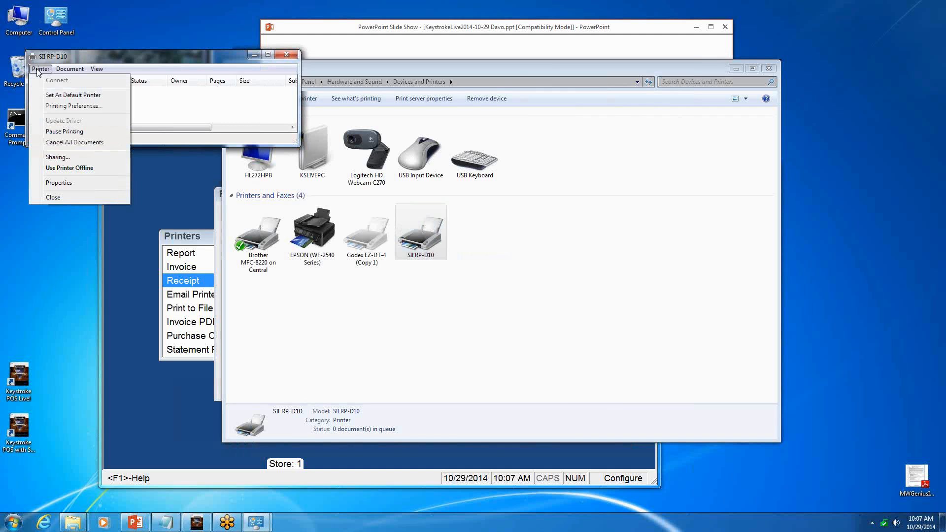
pyautogui.click(48, 107)
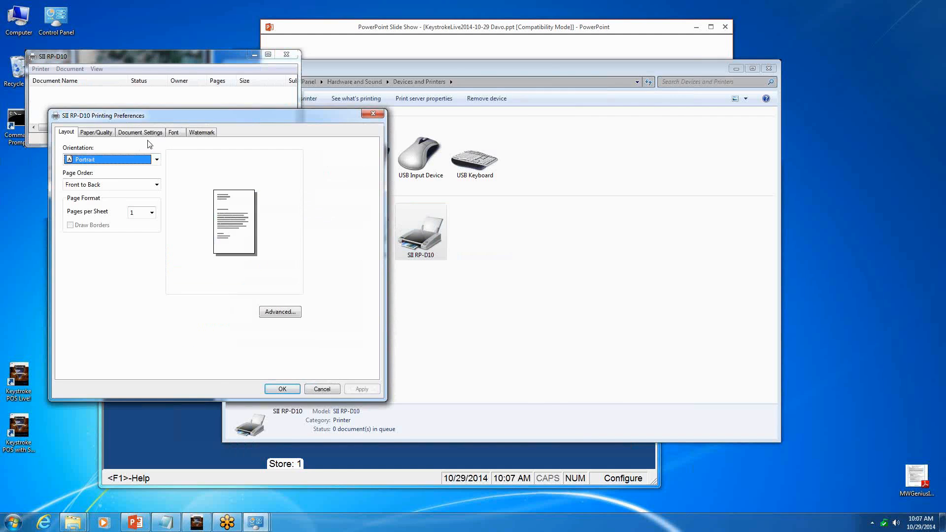
pyautogui.click(159, 133)
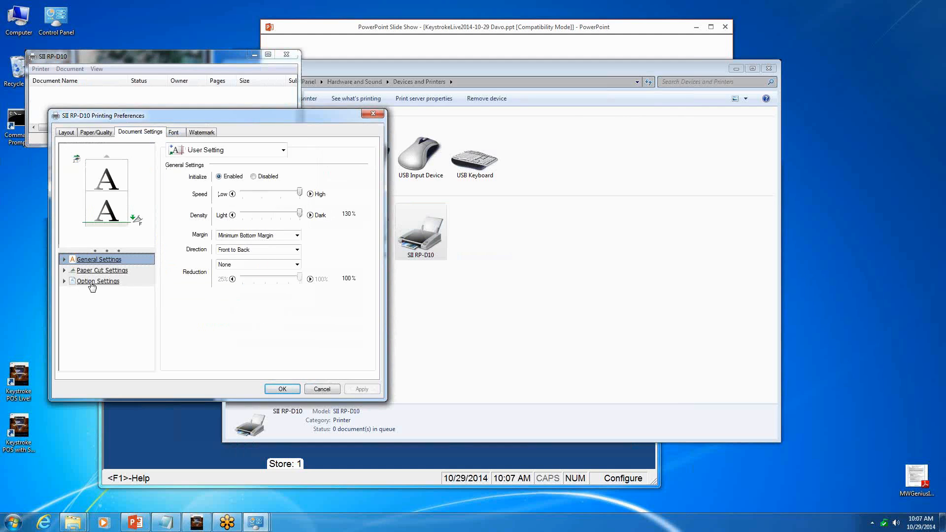
pyautogui.click(175, 133)
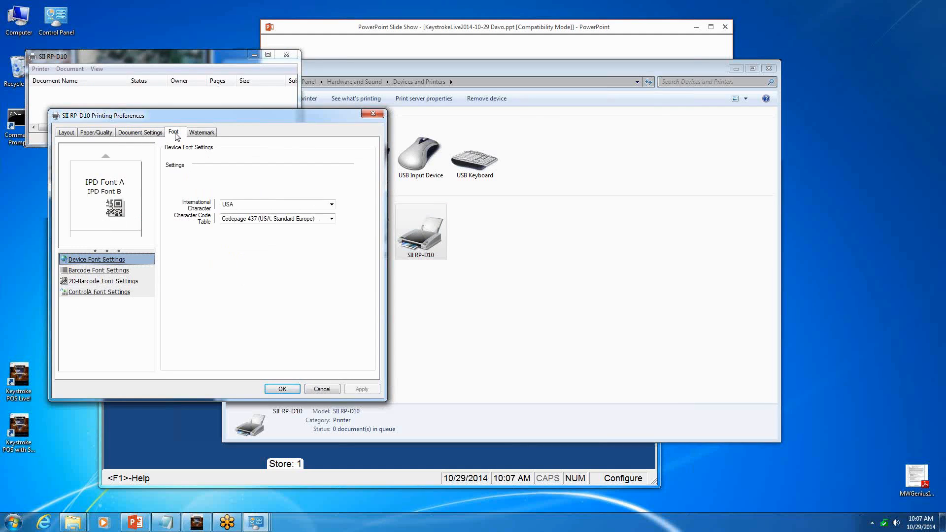
pyautogui.click(193, 133)
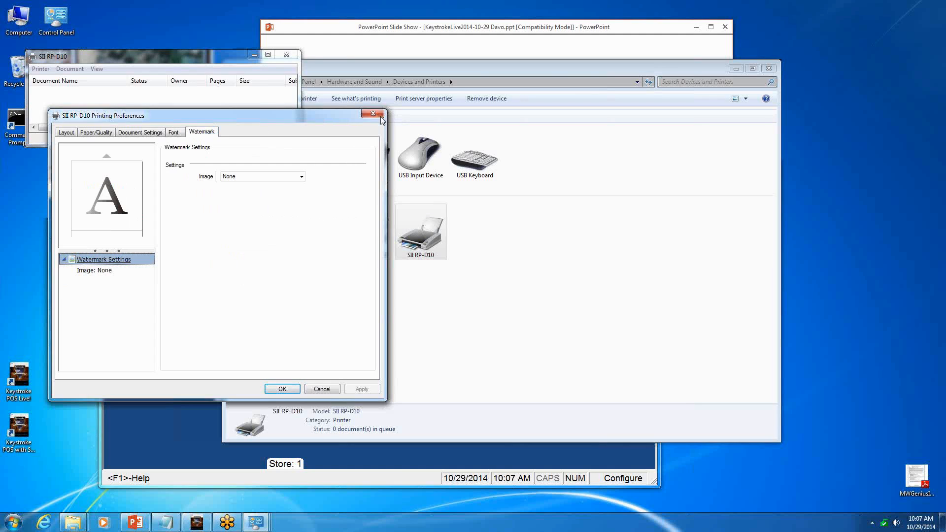
pyautogui.press('Escape')
# - Examine the SII RP-D10's printer properties, covering its device settings, security, driver tools and advanced options
pyautogui.click(40, 69)
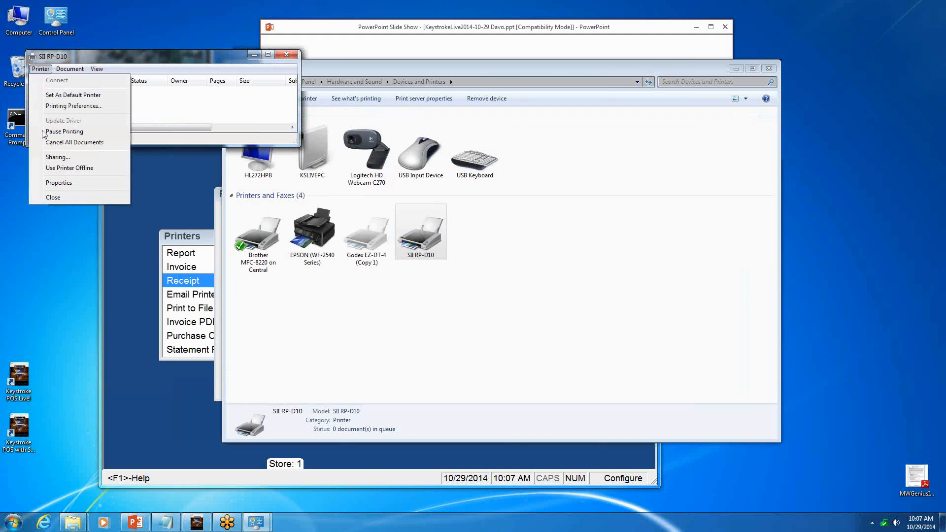
pyautogui.click(49, 186)
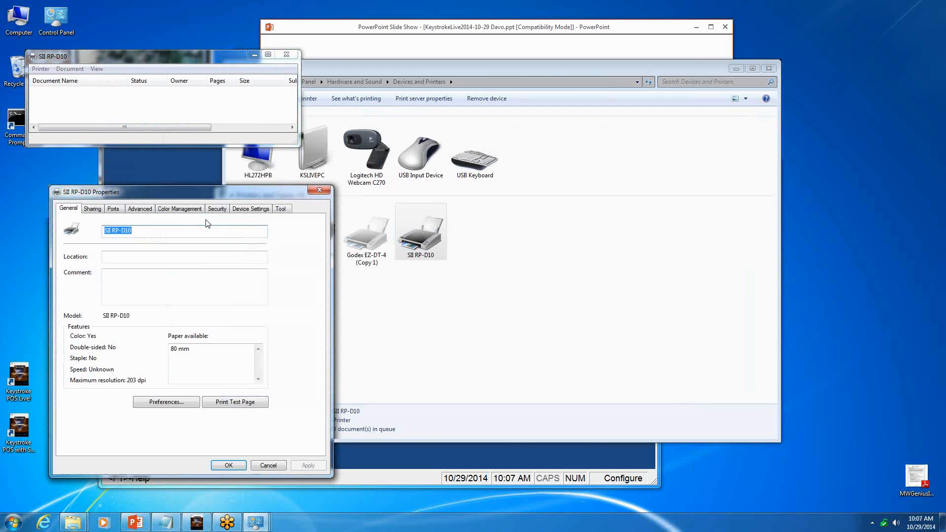
pyautogui.click(247, 210)
pyautogui.click(216, 209)
pyautogui.click(251, 210)
pyautogui.click(280, 209)
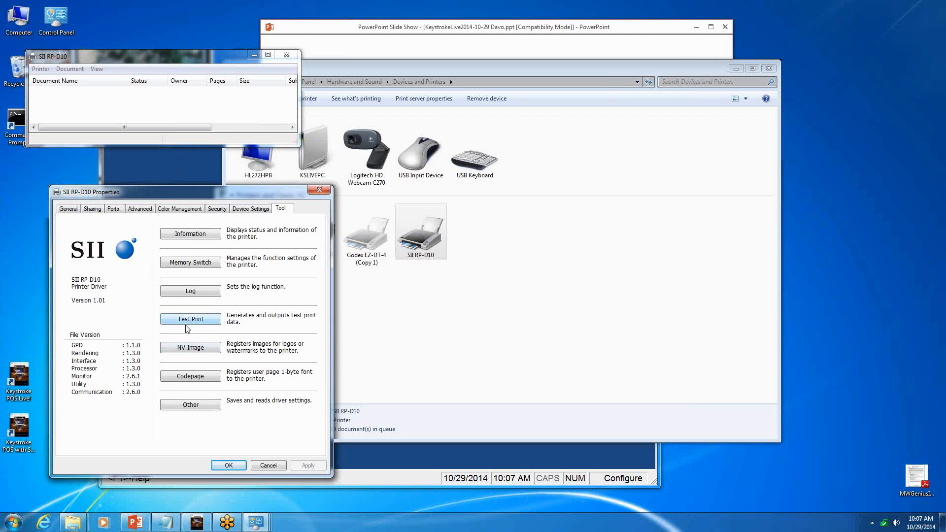
pyautogui.click(251, 210)
pyautogui.click(209, 210)
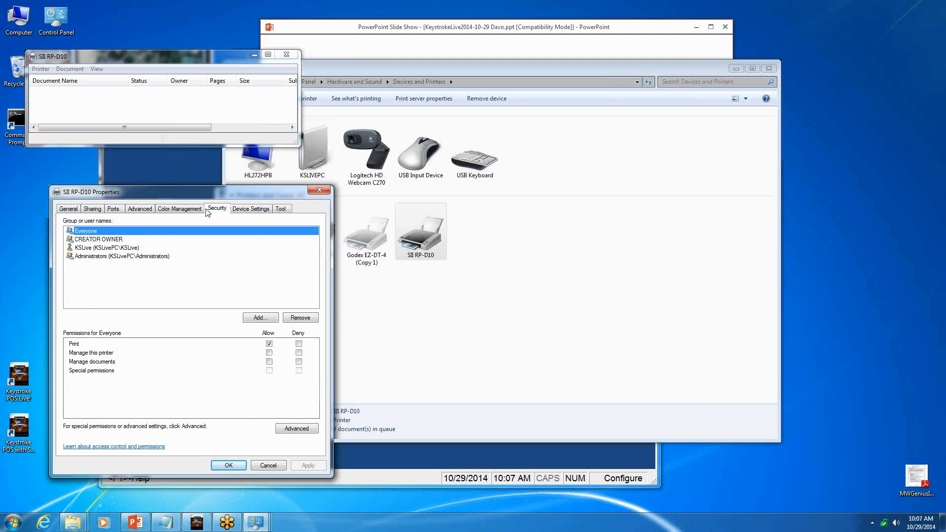
pyautogui.click(141, 209)
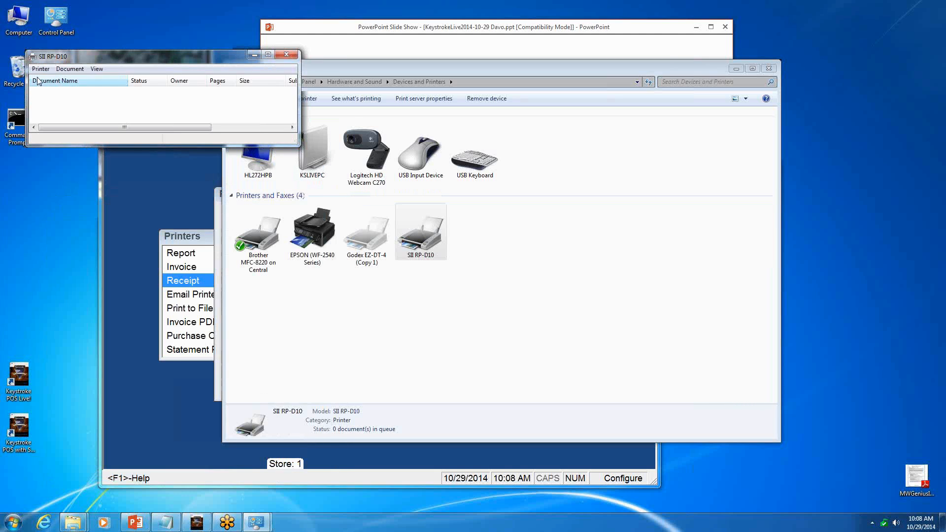
# - Examine the SII RP-D10's printing preferences again, covering the general and option document settings, fonts and watermark
pyautogui.click(41, 69)
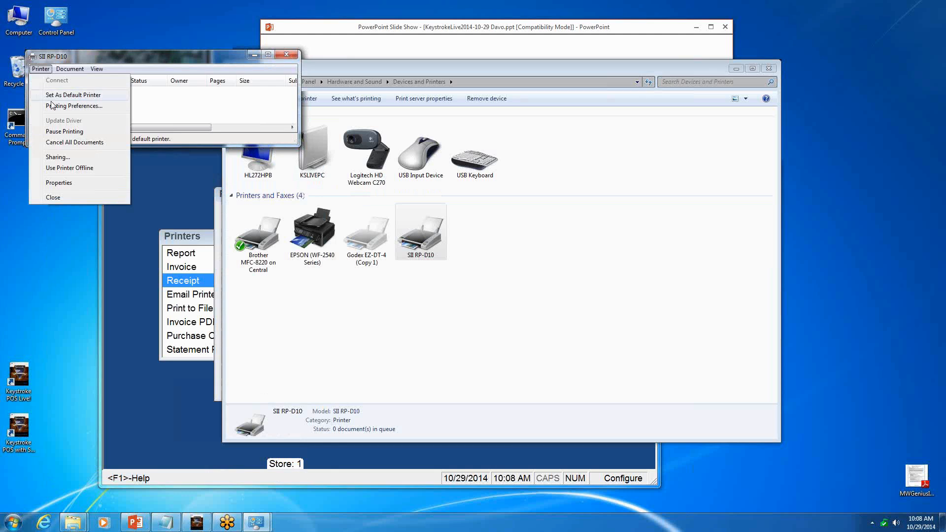
pyautogui.click(52, 106)
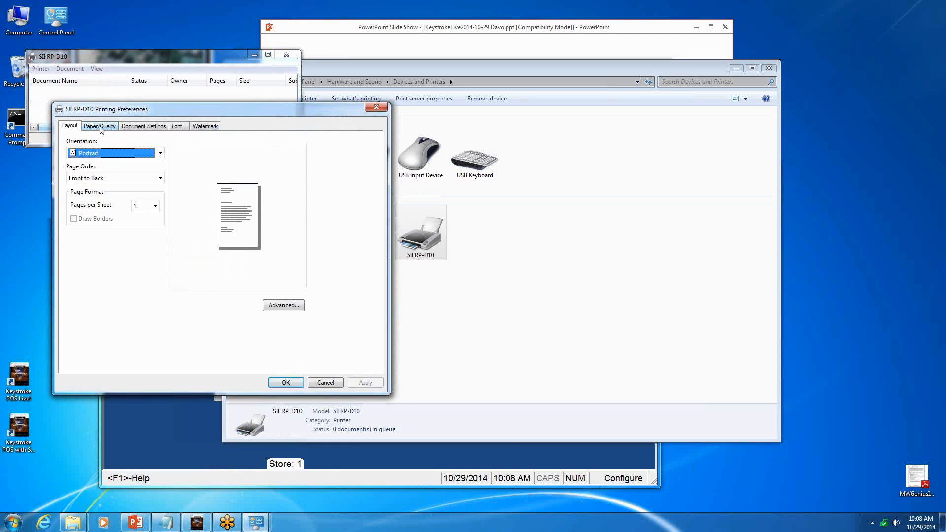
pyautogui.click(100, 128)
pyautogui.click(136, 127)
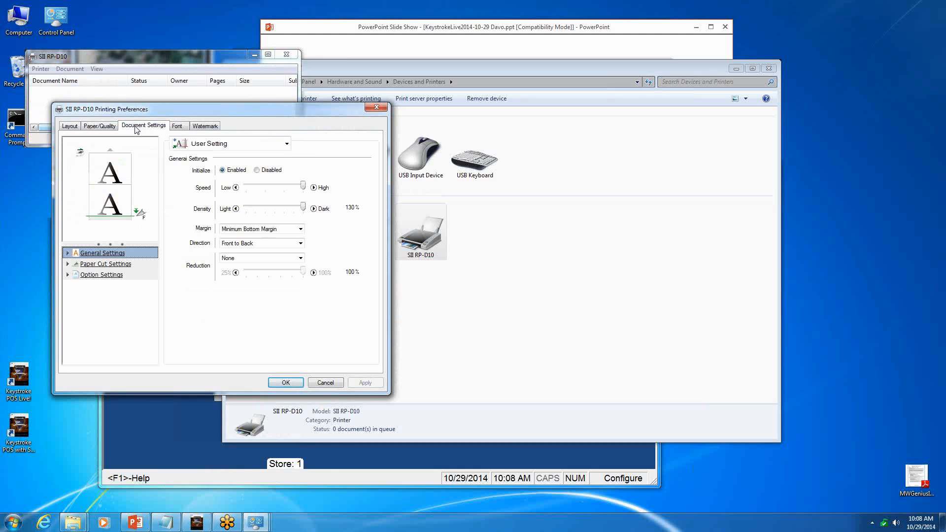
pyautogui.click(96, 276)
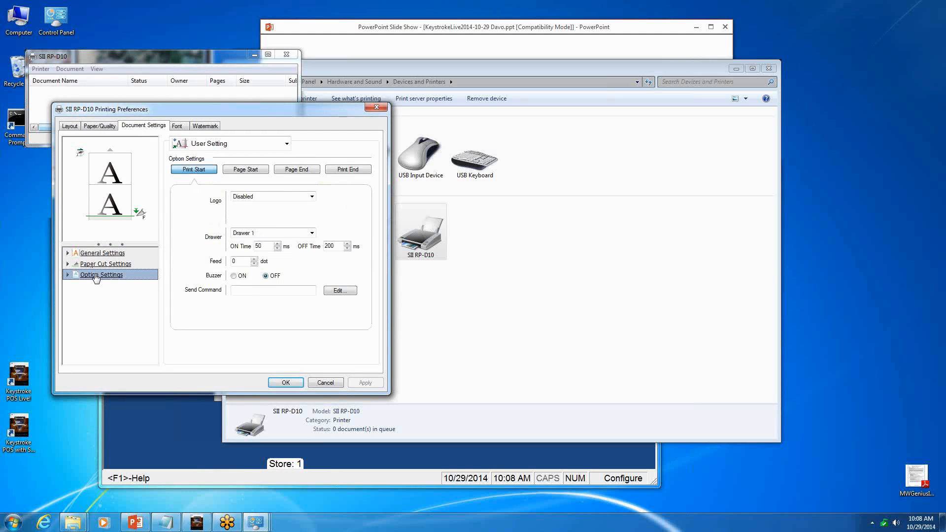
pyautogui.click(98, 256)
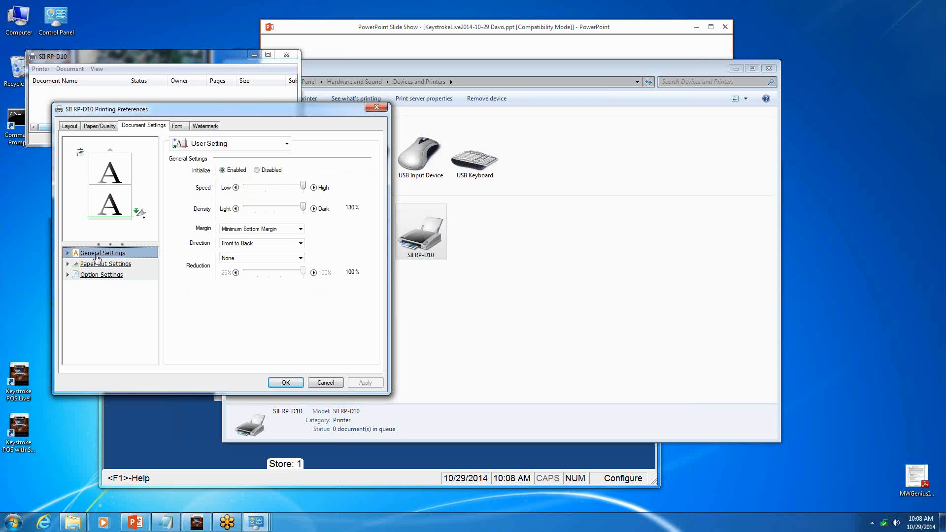
pyautogui.click(183, 129)
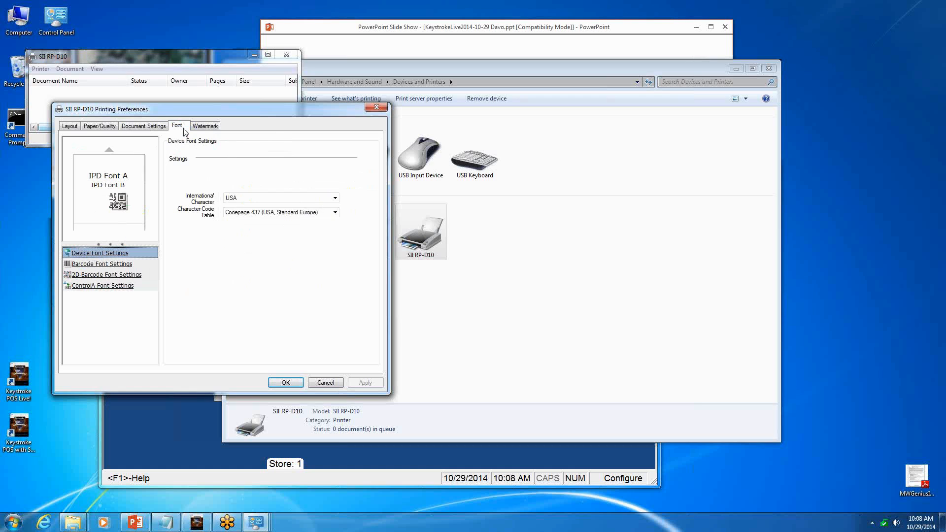
pyautogui.click(206, 128)
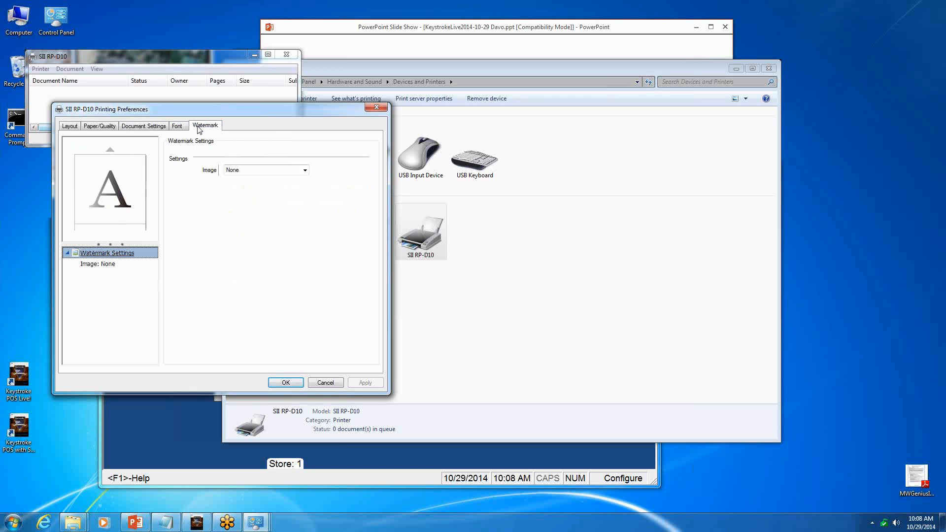
# - Review the SII RP-D10's layout, paper quality and advanced document options, and leave the printing preferences without changes
pyautogui.click(70, 128)
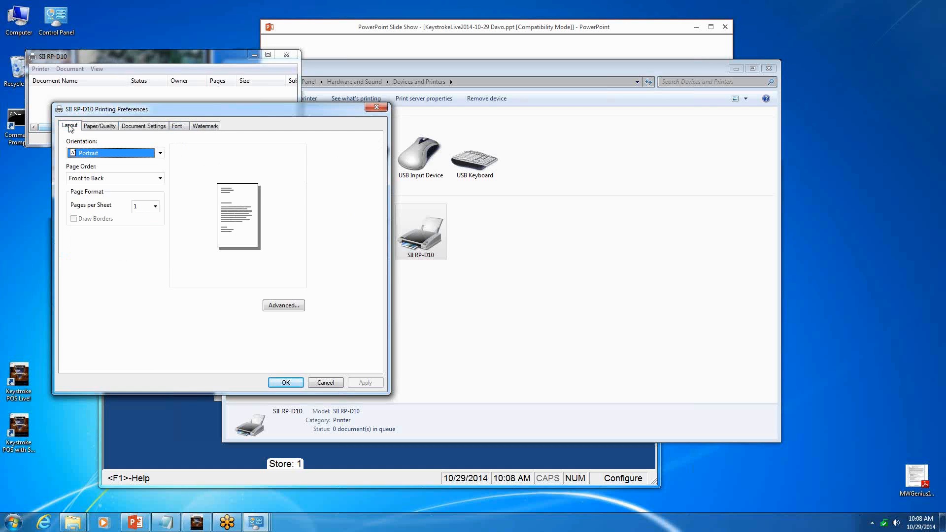
pyautogui.click(99, 128)
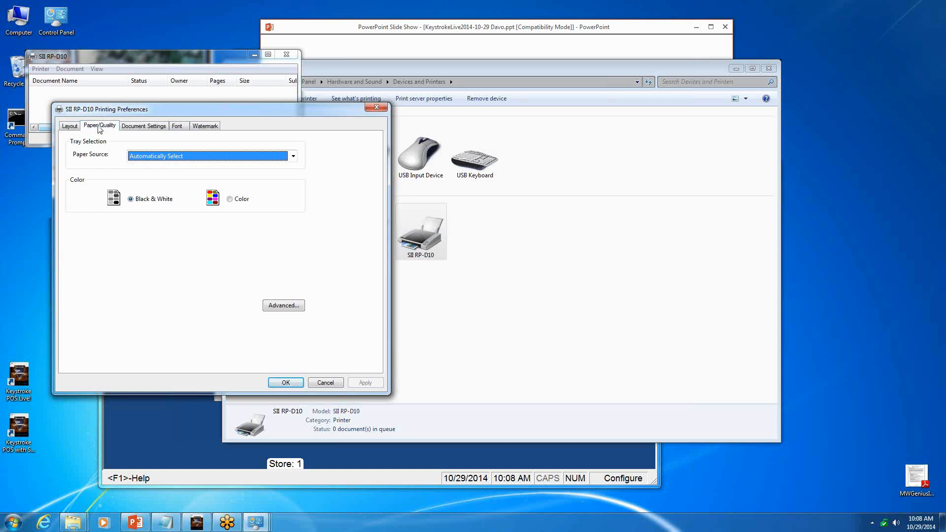
pyautogui.click(278, 306)
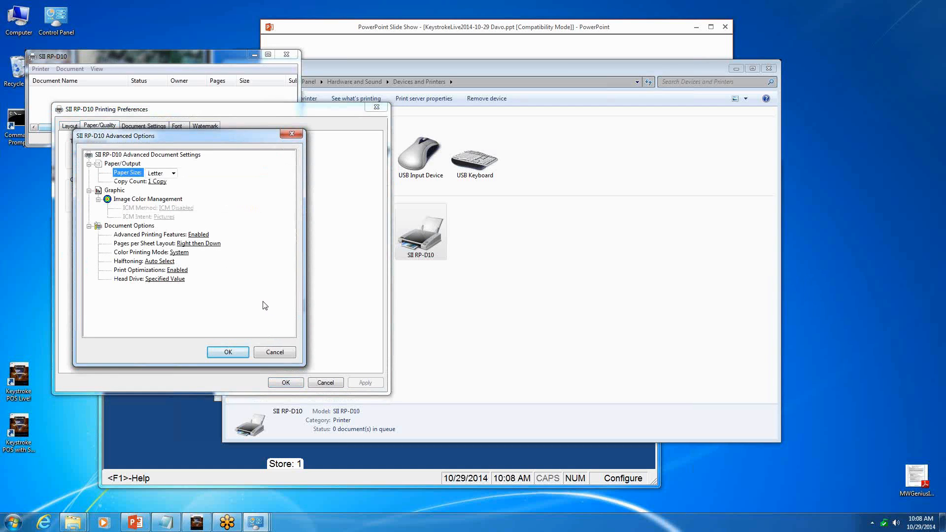
pyautogui.click(284, 356)
pyautogui.click(326, 383)
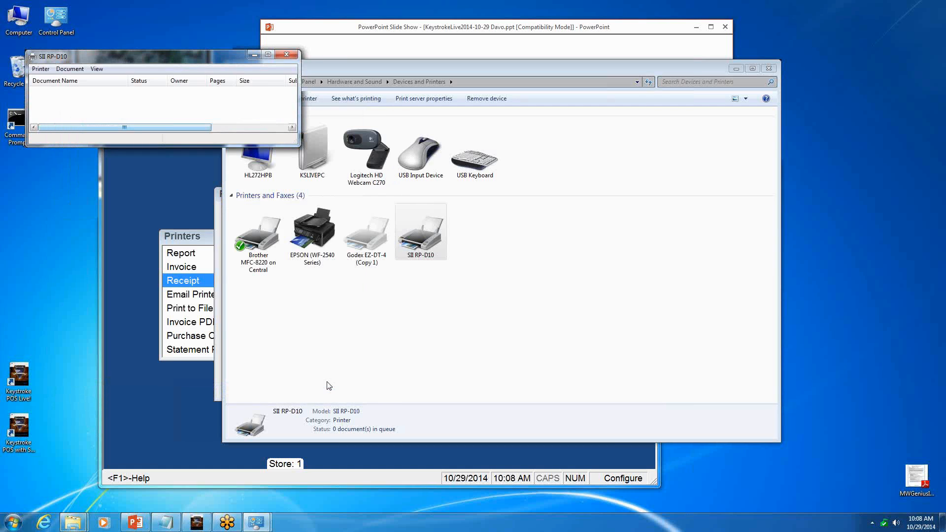
# - Return to Keystroke Advanced POS, keep the Windows printer SII RP-D10 as the Receipt printer's port, and save the printer setup
pyautogui.click(194, 207)
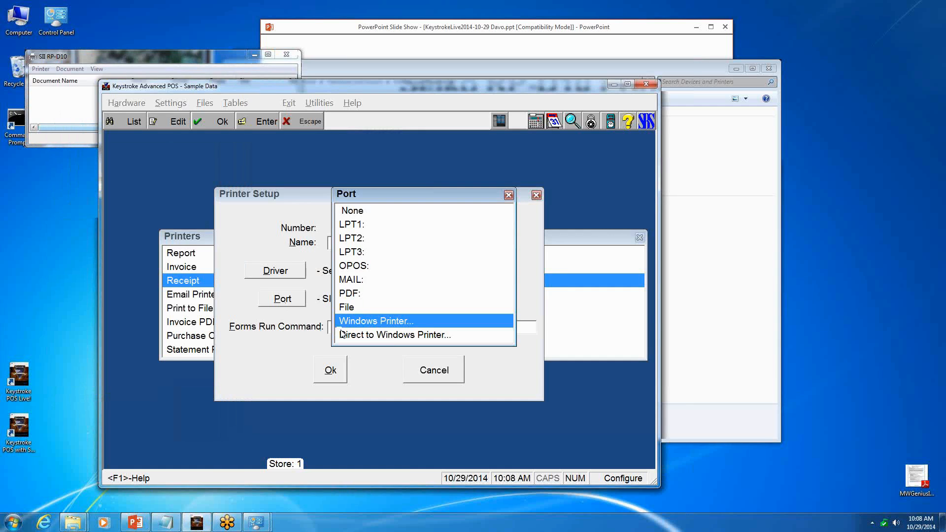
pyautogui.press('Return')
pyautogui.press('Return')
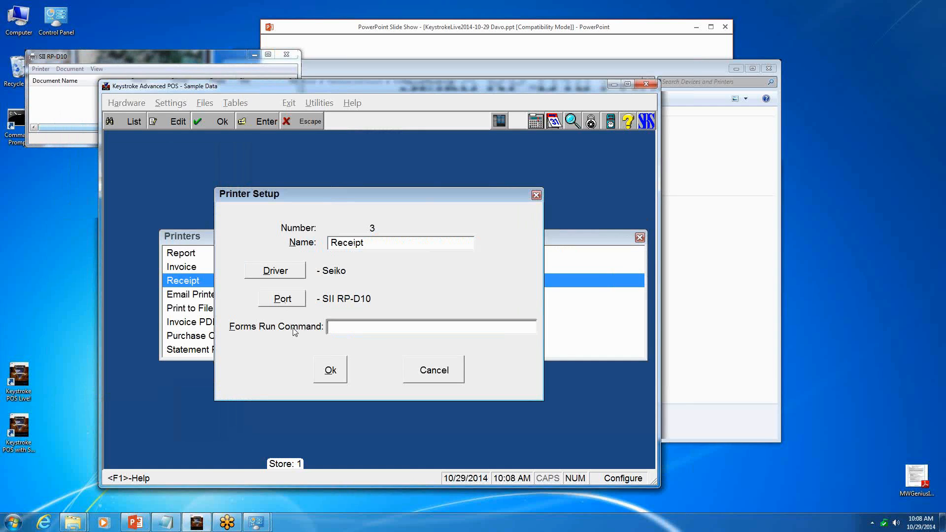
pyautogui.click(330, 371)
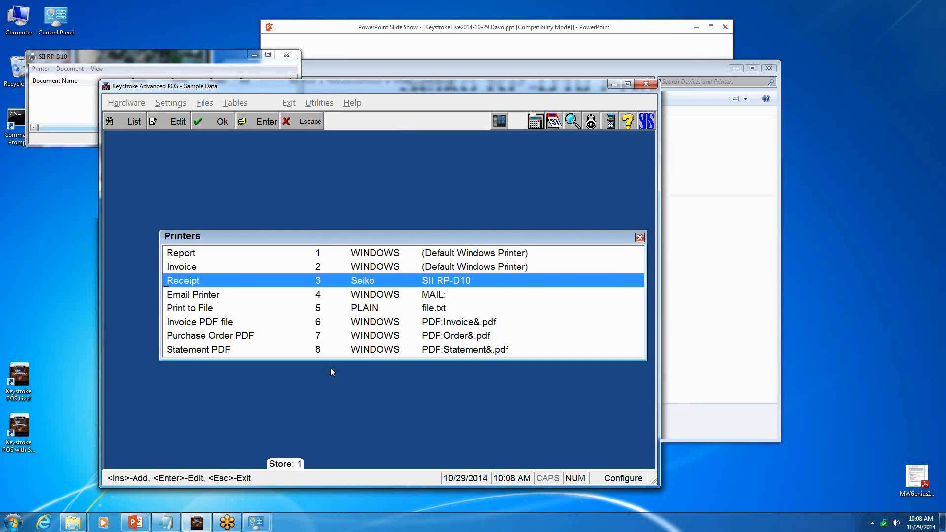
pyautogui.press('Escape')
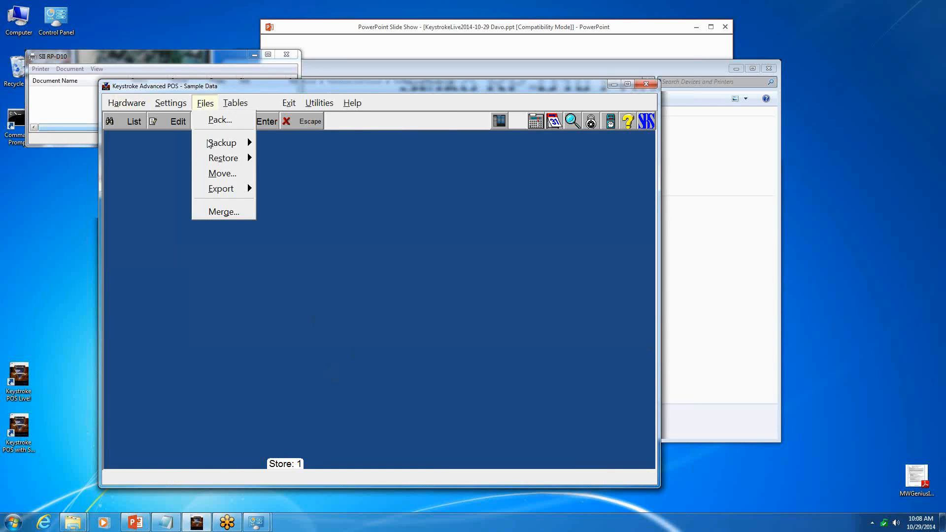
# - Open the Receipt print button for SM: Sales, try to edit its Form 1, and reload the module
pyautogui.moveTo(230, 106)
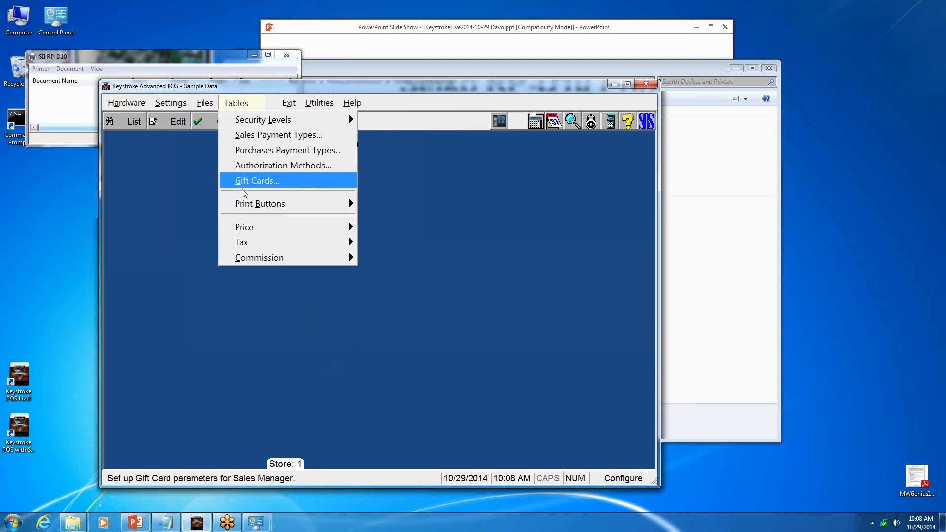
pyautogui.moveTo(348, 203)
pyautogui.click(388, 204)
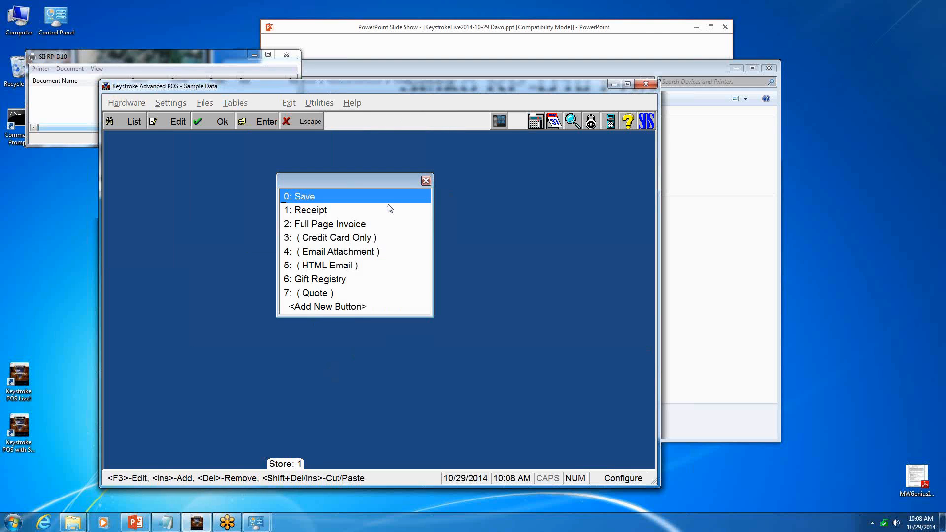
pyautogui.click(316, 216)
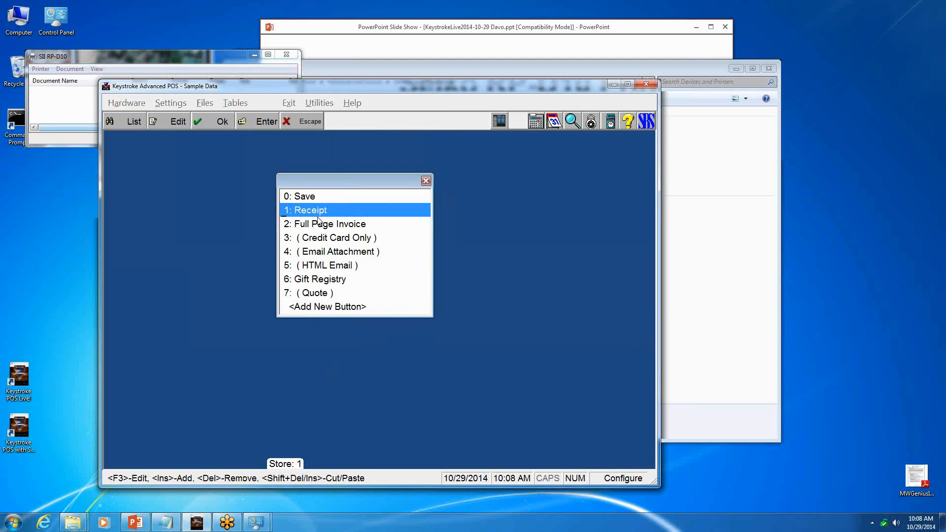
pyautogui.doubleClick(318, 217)
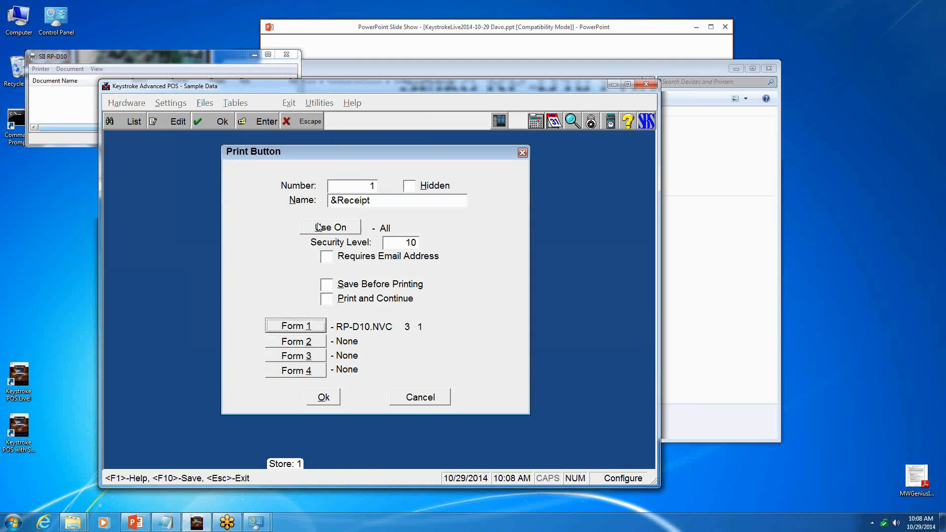
pyautogui.click(308, 328)
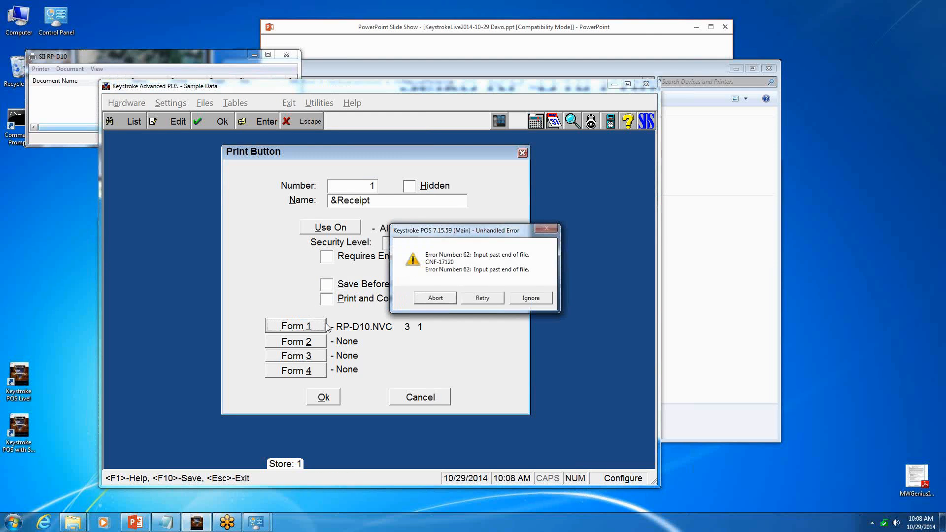
pyautogui.click(435, 299)
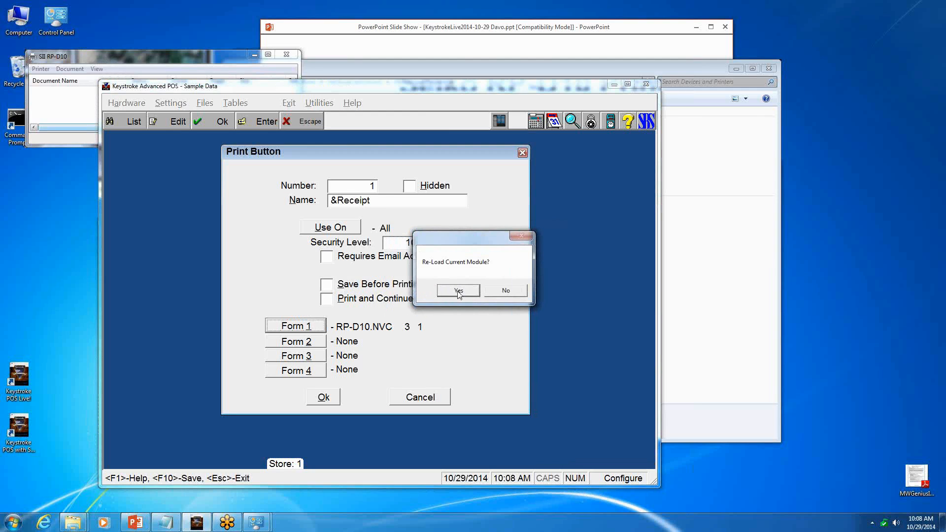
pyautogui.click(458, 291)
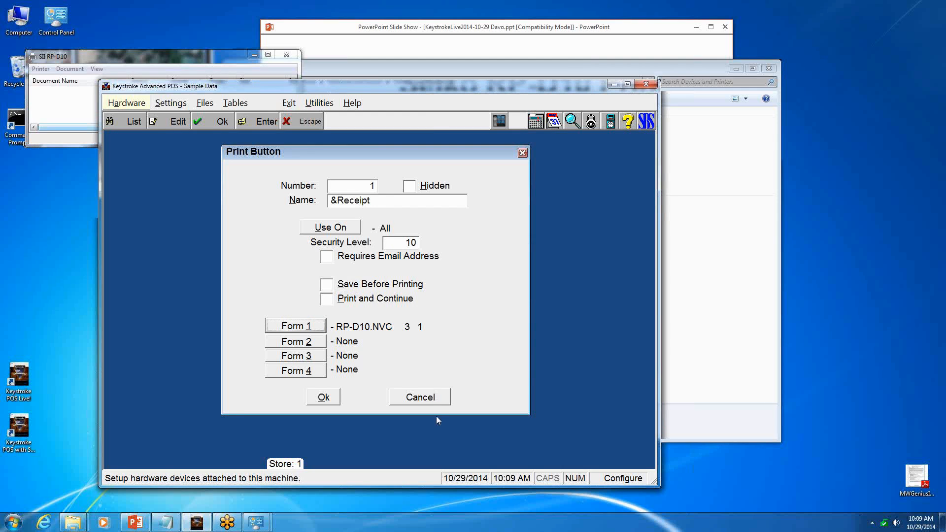
# - Close and relaunch Keystroke POS with sample data and log in with the clerk number
pyautogui.click(648, 85)
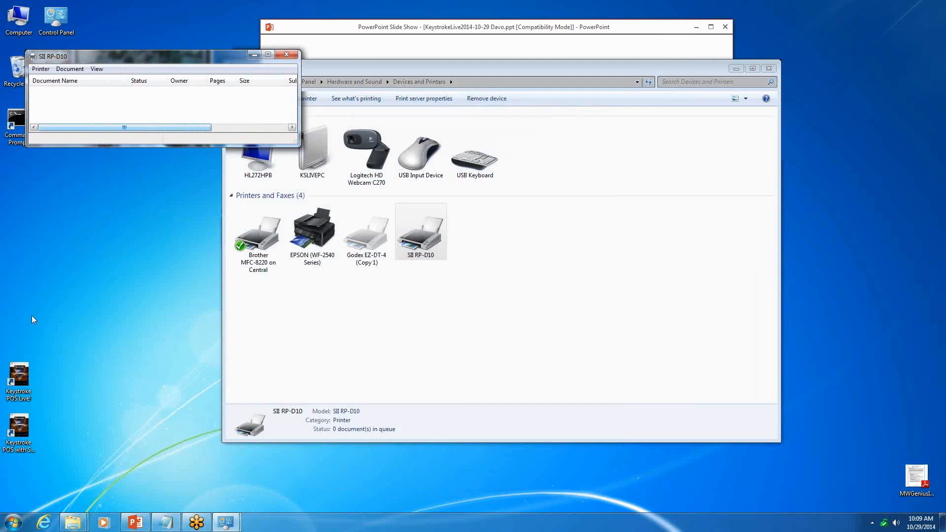
pyautogui.doubleClick(20, 431)
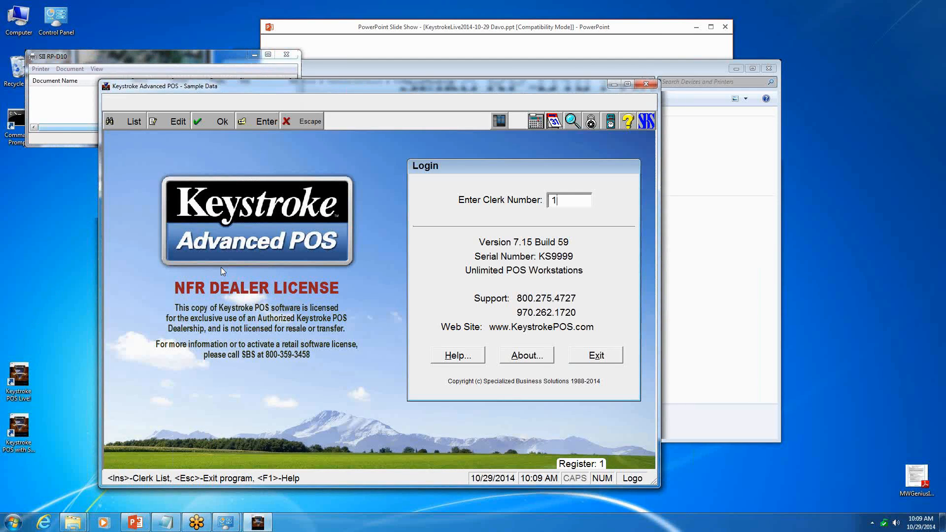
pyautogui.press('Return')
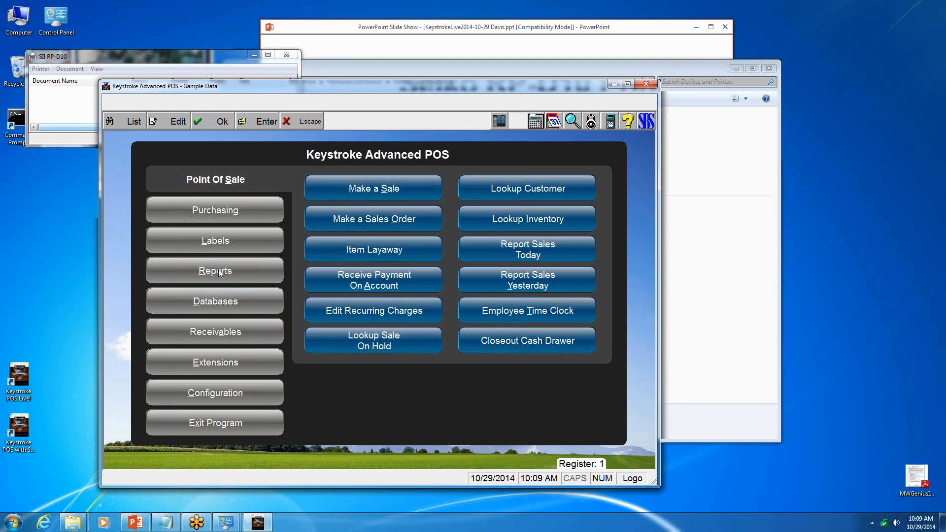
# - Try again to edit Form 1 of the Receipt print button in the configuration's print button tables
pyautogui.press('c')
pyautogui.click(254, 105)
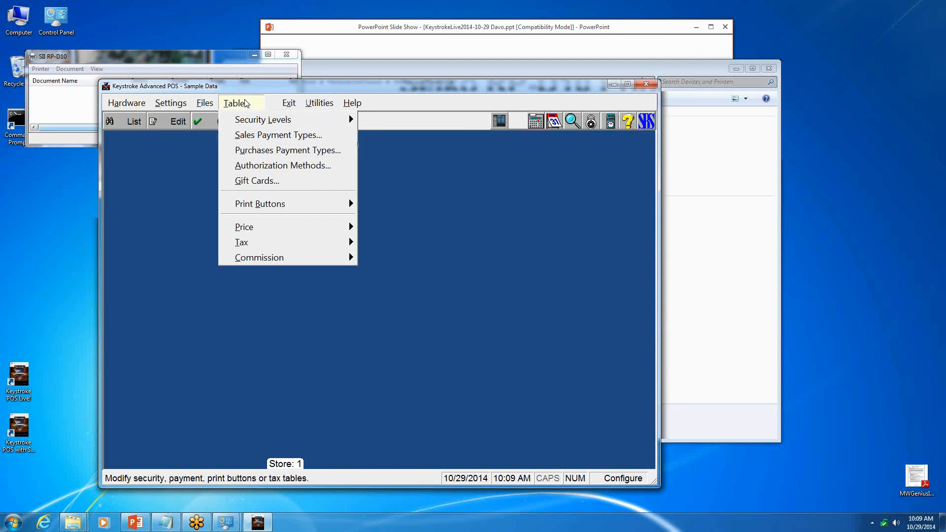
pyautogui.moveTo(272, 208)
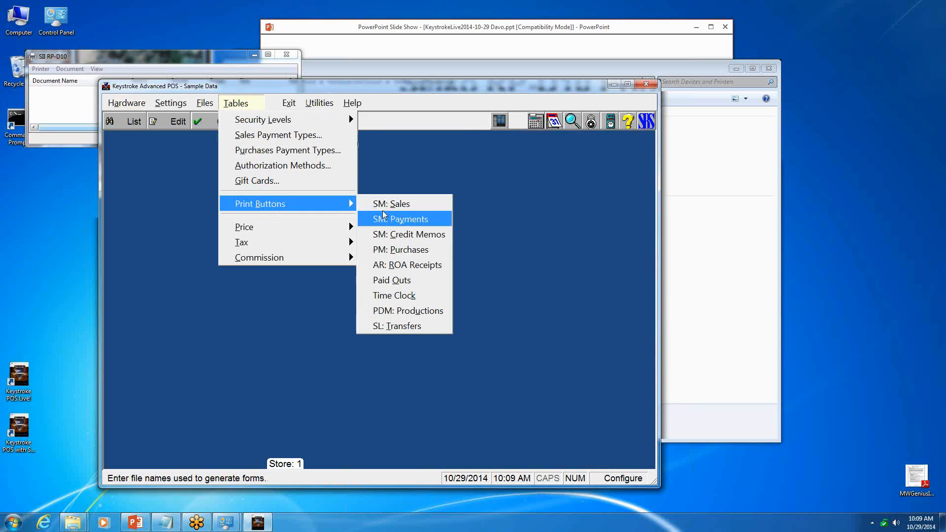
pyautogui.click(387, 217)
pyautogui.doubleClick(330, 212)
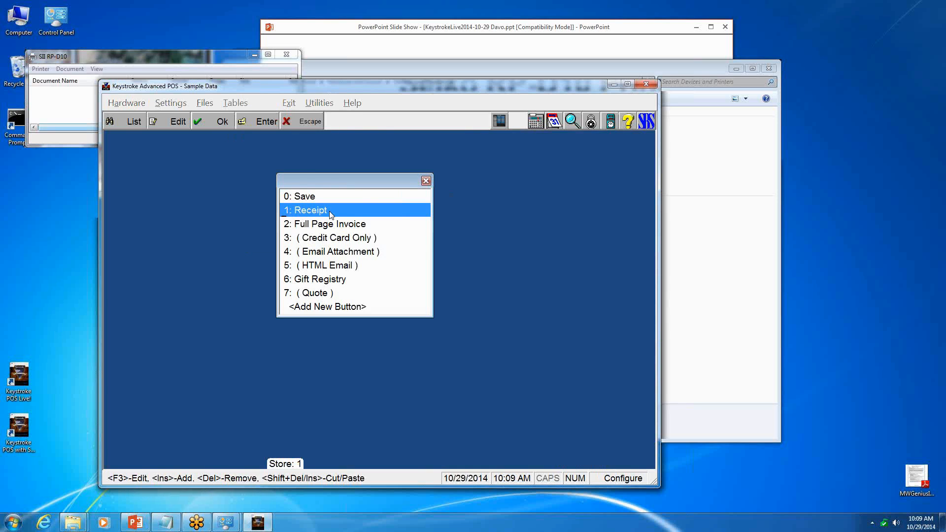
pyautogui.click(289, 329)
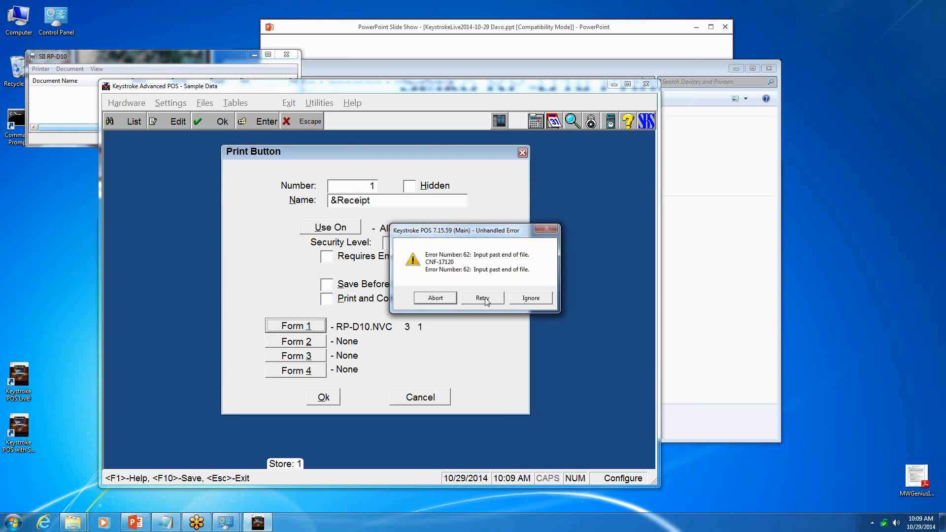
pyautogui.click(519, 300)
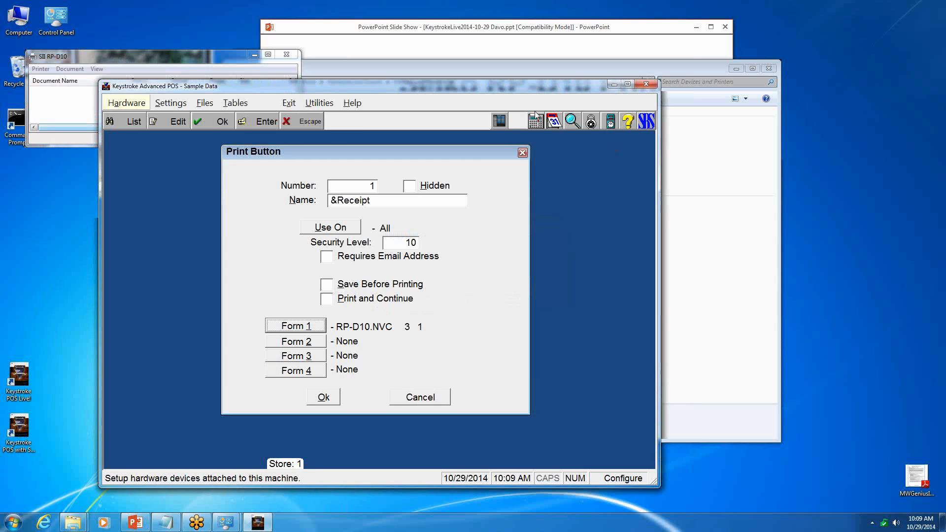
# - Restart the sample-data POS program and log back in with the clerk number
pyautogui.click(647, 84)
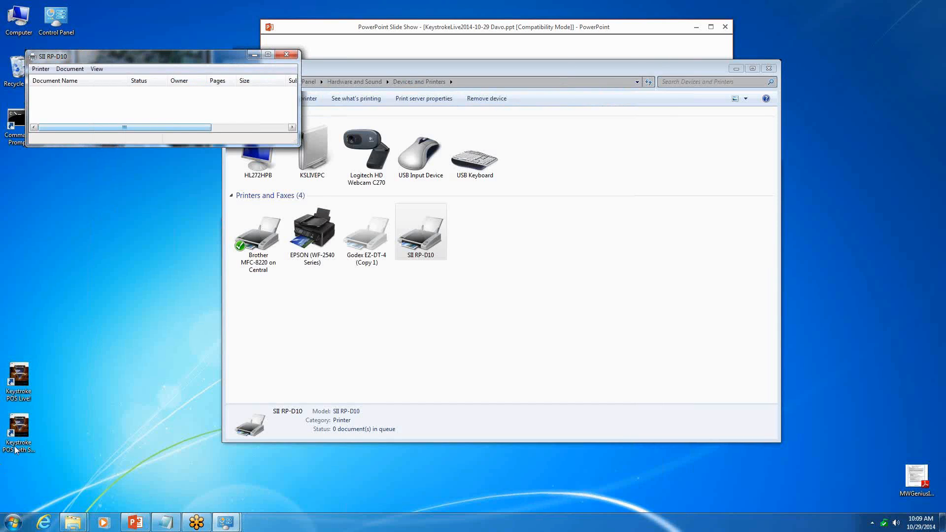
pyautogui.doubleClick(15, 449)
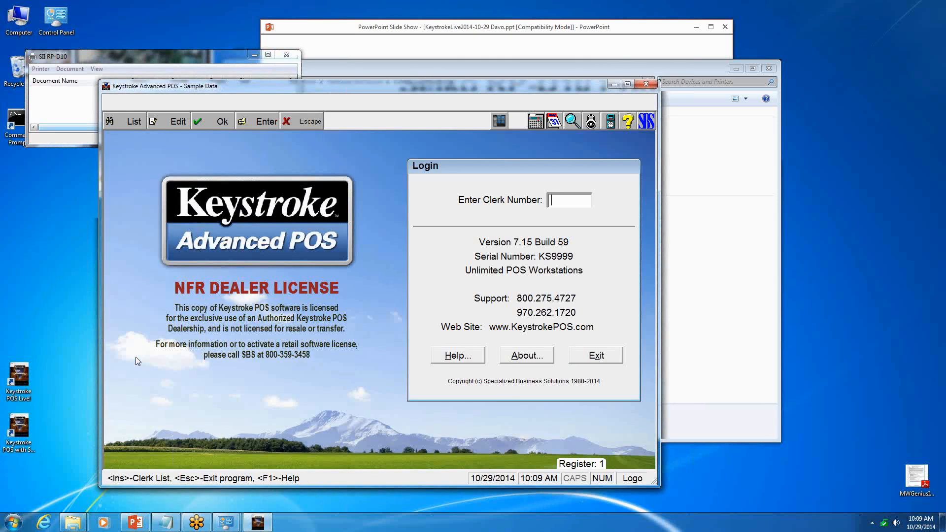
pyautogui.write('1')
pyautogui.press('Return')
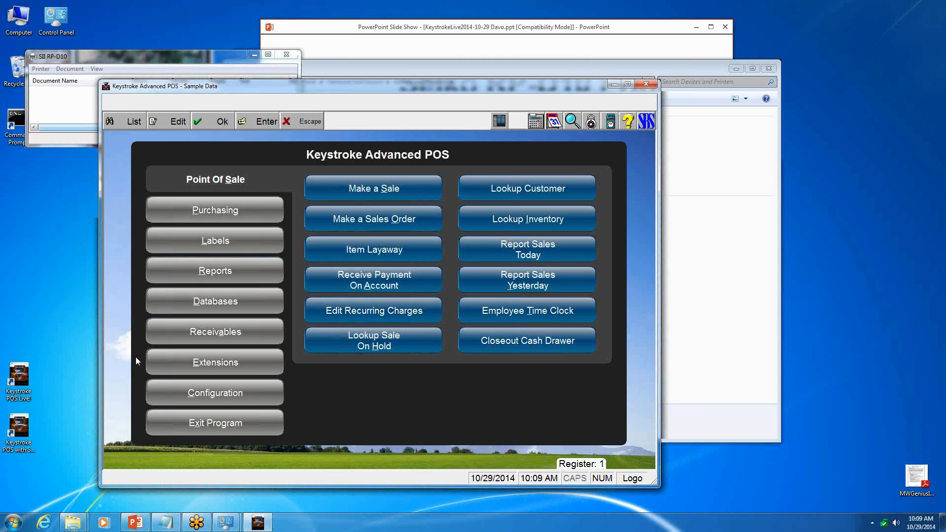
# - Start Make a Sale and recall the previous sales invoice
pyautogui.press('s')
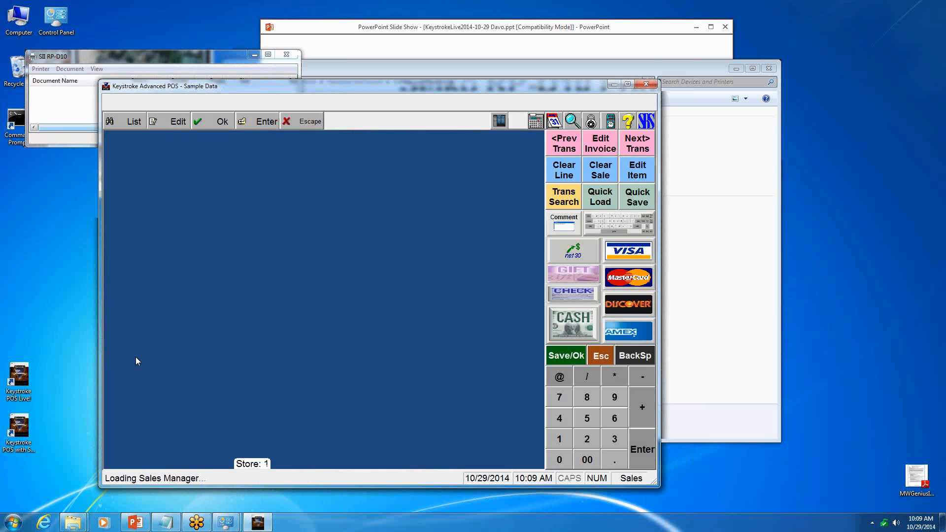
pyautogui.press('pageup')
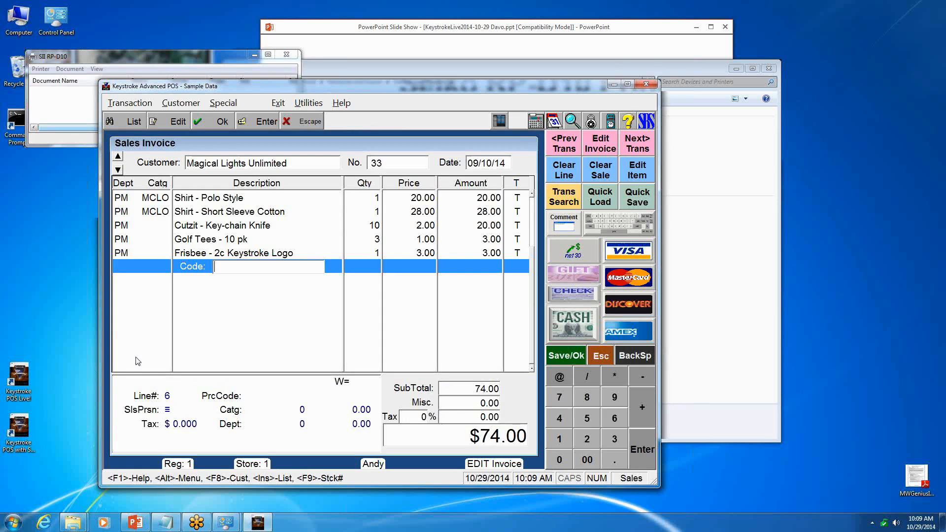
# - Try to print the recalled sales invoice as a receipt, then save it without printing
pyautogui.press('End')
pyautogui.press('End')
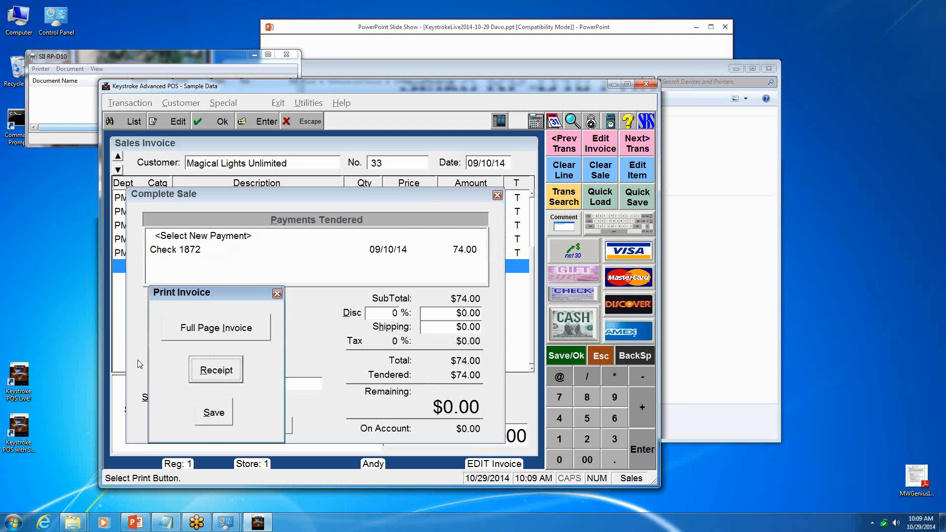
pyautogui.press('Return')
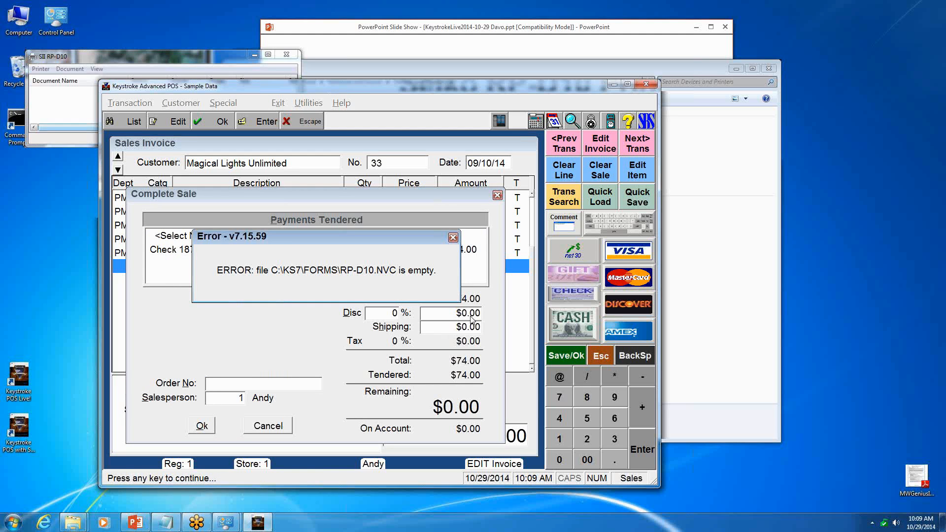
pyautogui.click(453, 238)
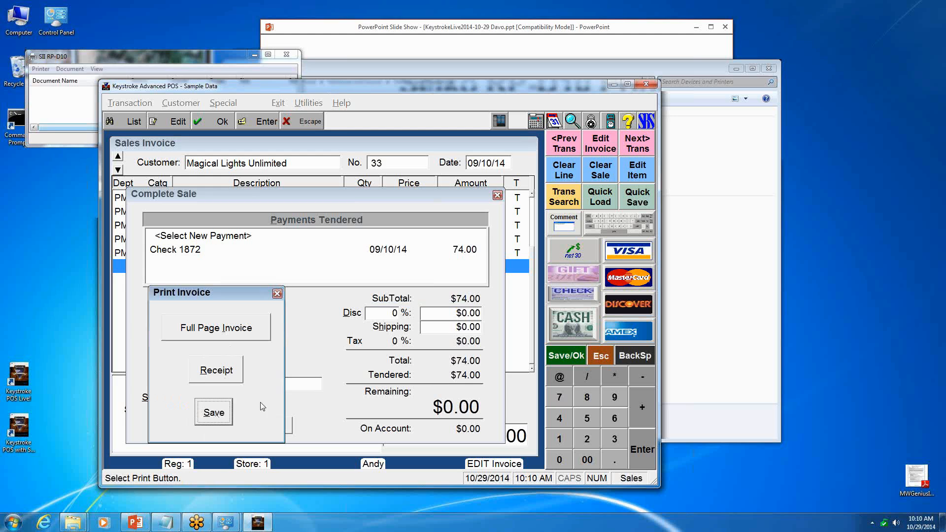
pyautogui.click(226, 411)
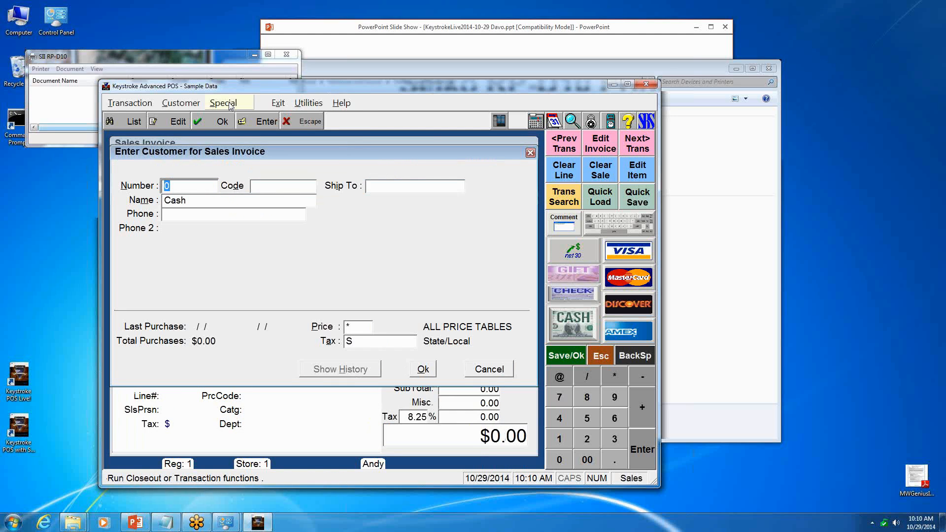
# - Close the sample-data POS program
pyautogui.click(230, 106)
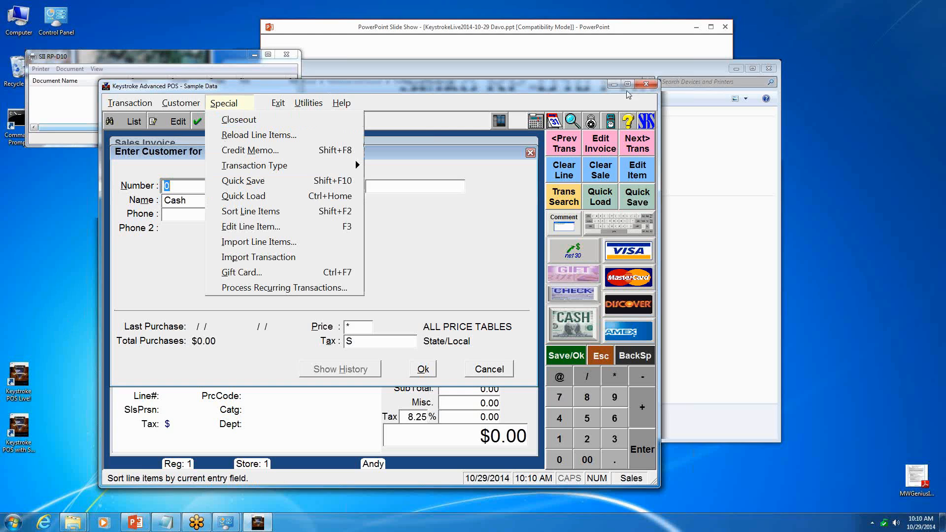
pyautogui.click(648, 89)
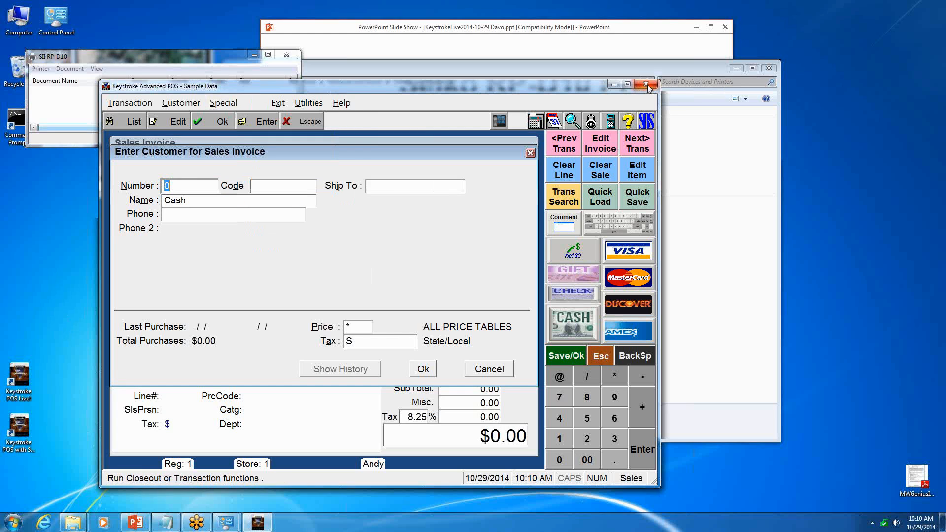
pyautogui.click(646, 85)
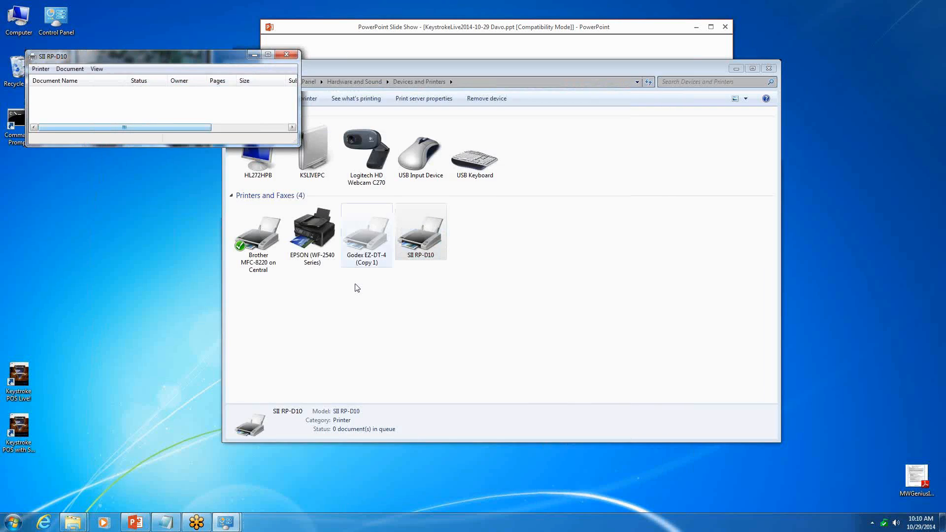
# - Switch to Windows Explorer, open the C:\KS7\Forms folder and sort its files by date modified, newest first
pyautogui.click(302, 329)
pyautogui.click(74, 520)
pyautogui.click(153, 486)
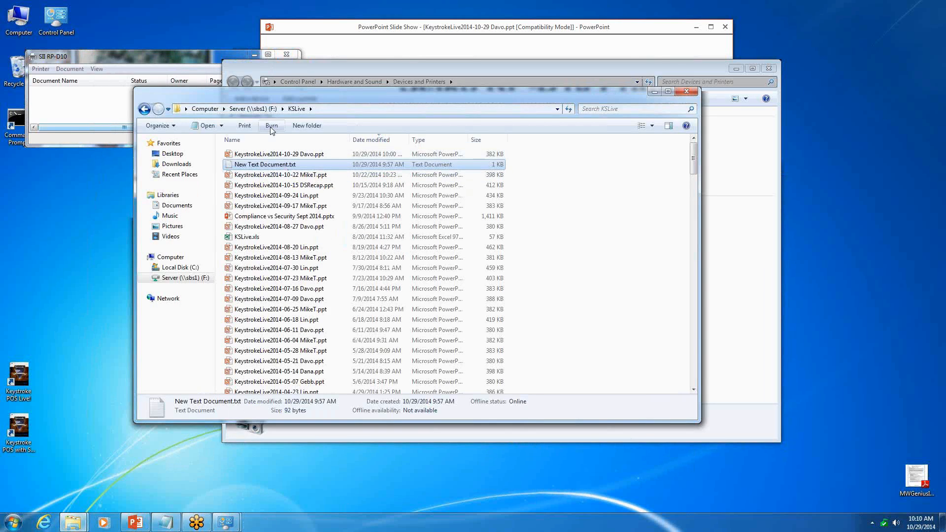
pyautogui.click(205, 109)
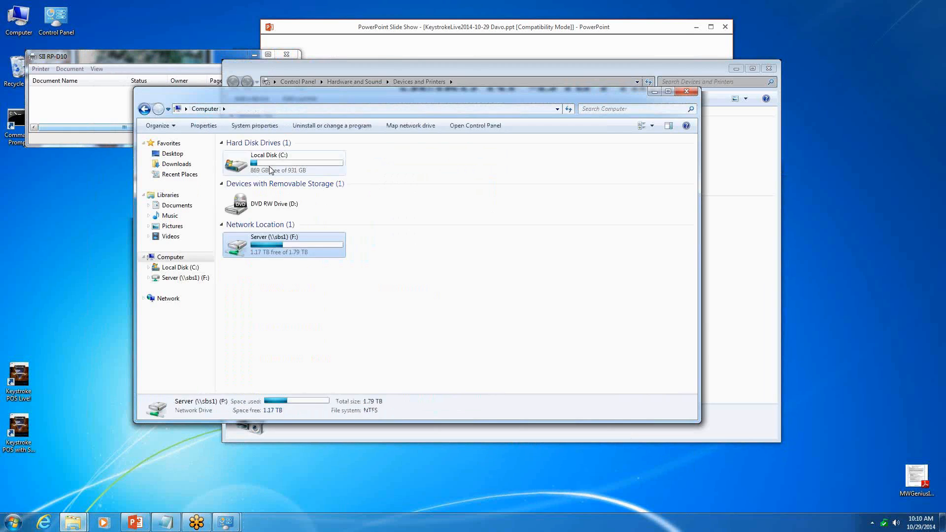
pyautogui.doubleClick(270, 169)
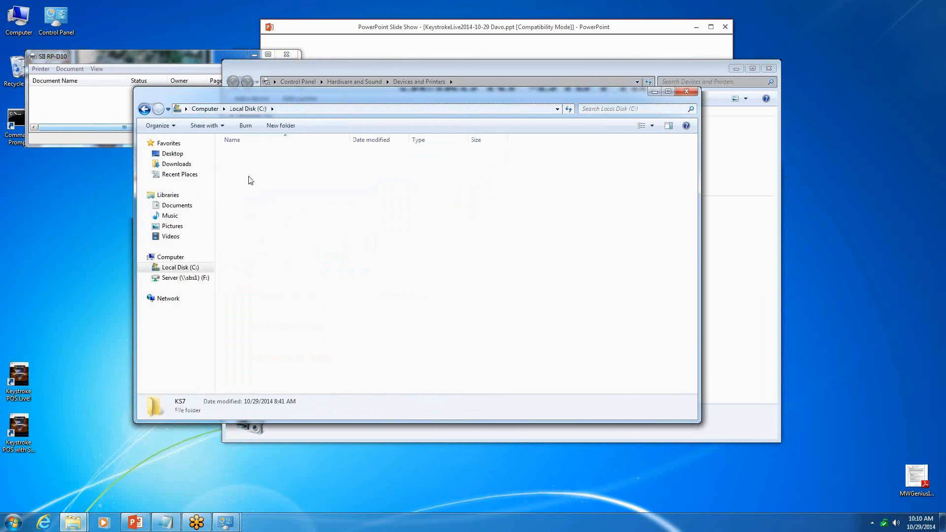
pyautogui.doubleClick(247, 175)
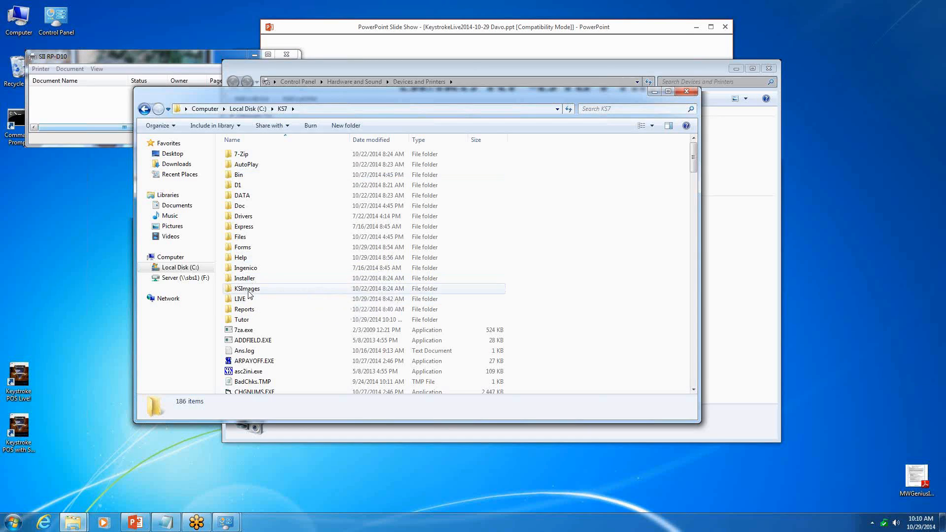
pyautogui.doubleClick(242, 247)
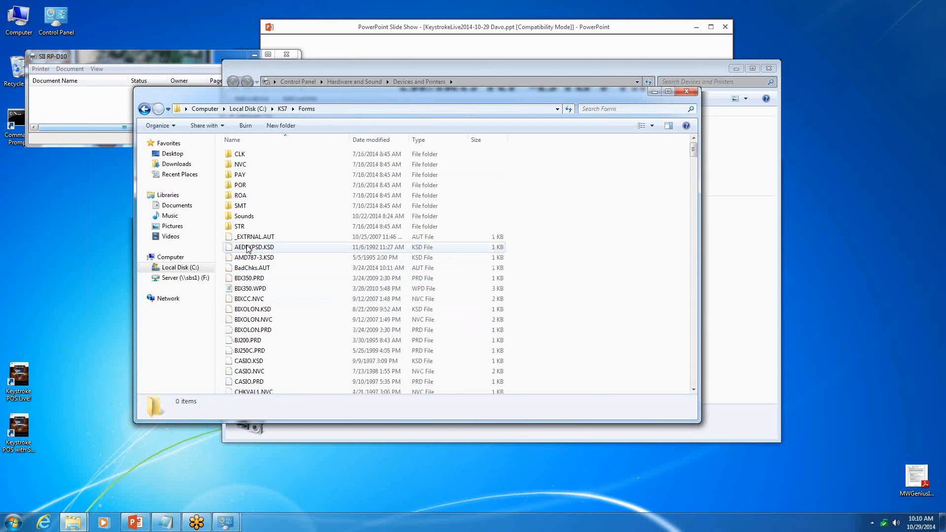
pyautogui.click(385, 143)
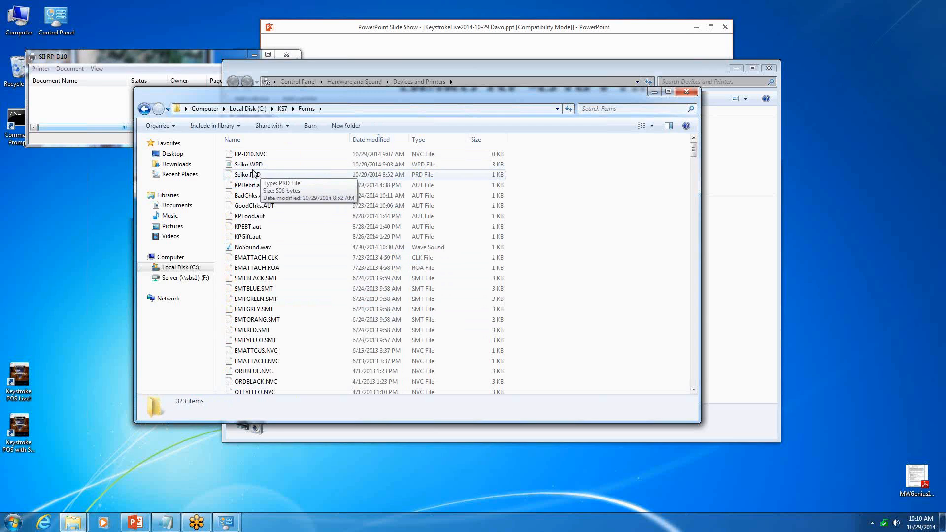
# - Examine all printer code columns of Seiko.WPD in Notepad and close the file
pyautogui.doubleClick(253, 167)
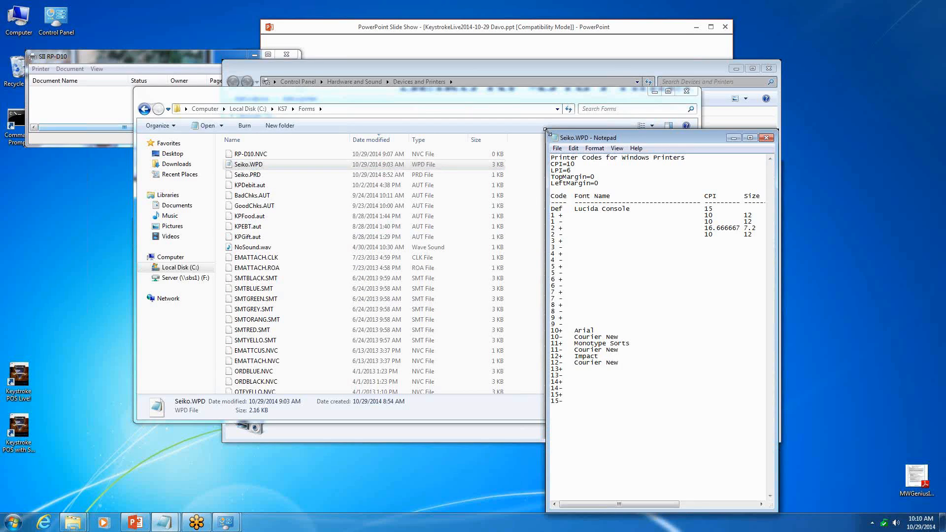
pyautogui.moveTo(547, 131); pyautogui.dragTo(301, 78)
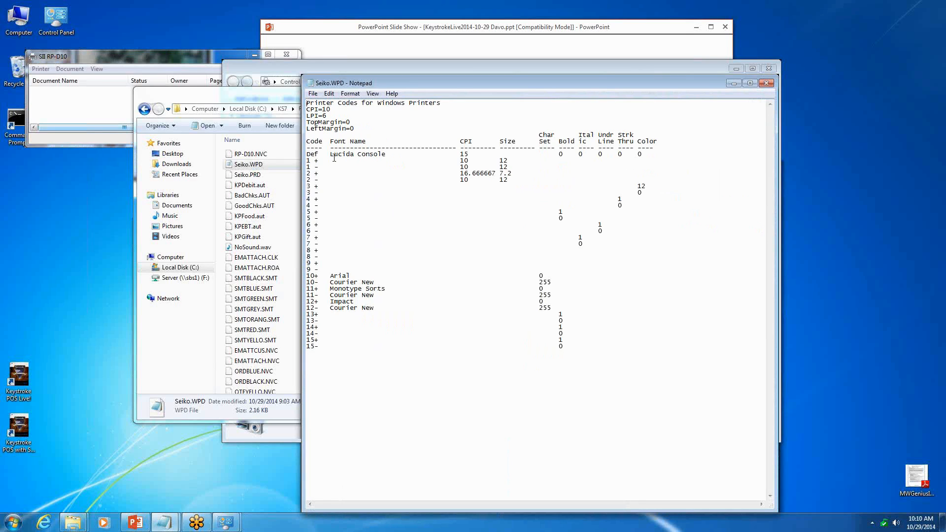
pyautogui.click(765, 84)
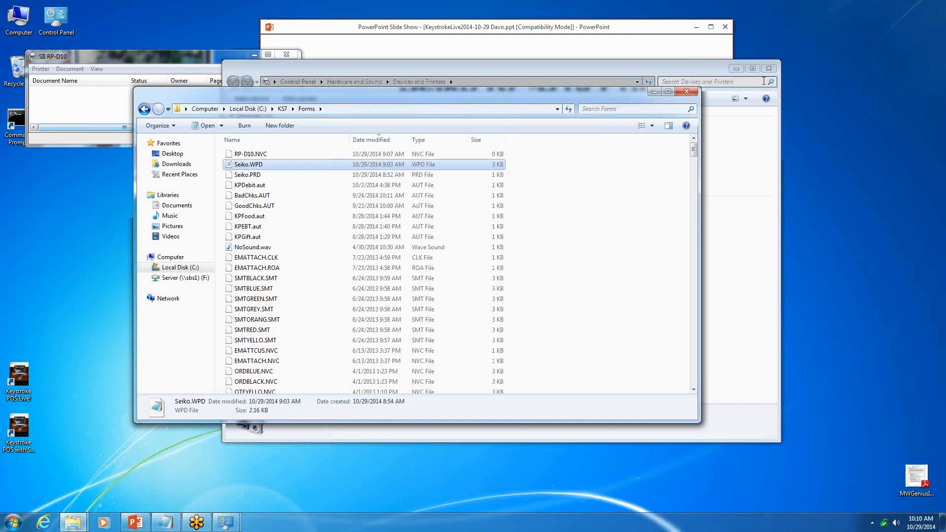
# - Delete the empty RP-D10.NVC form file from the Forms folder
pyautogui.click(241, 155)
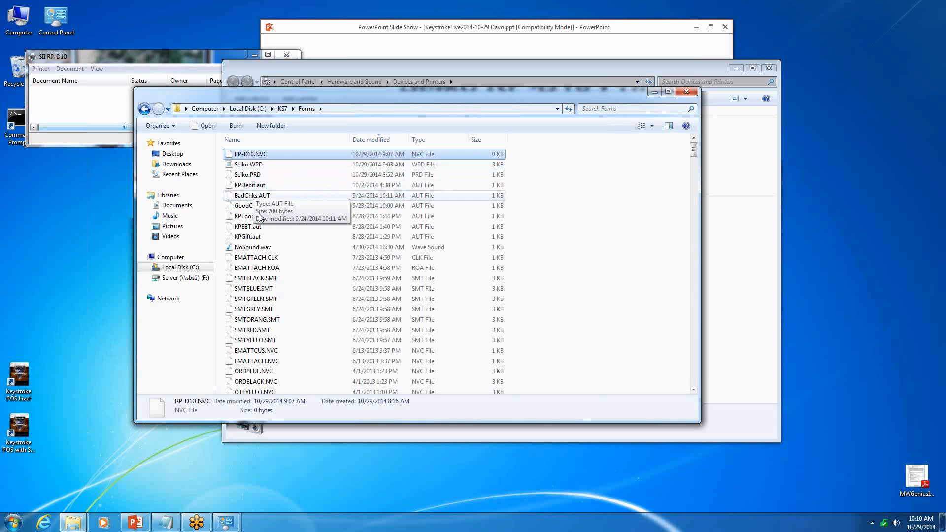
pyautogui.click(267, 154)
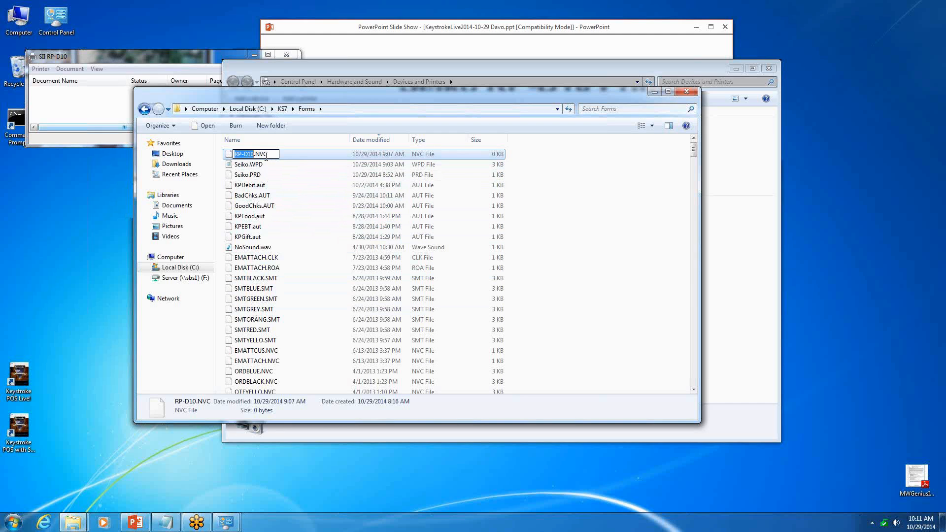
pyautogui.click(230, 156)
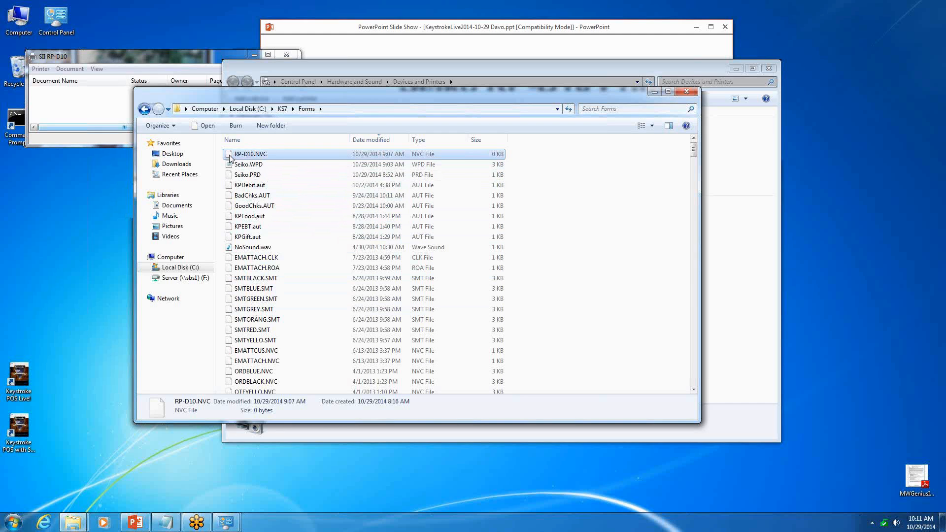
pyautogui.press('Delete')
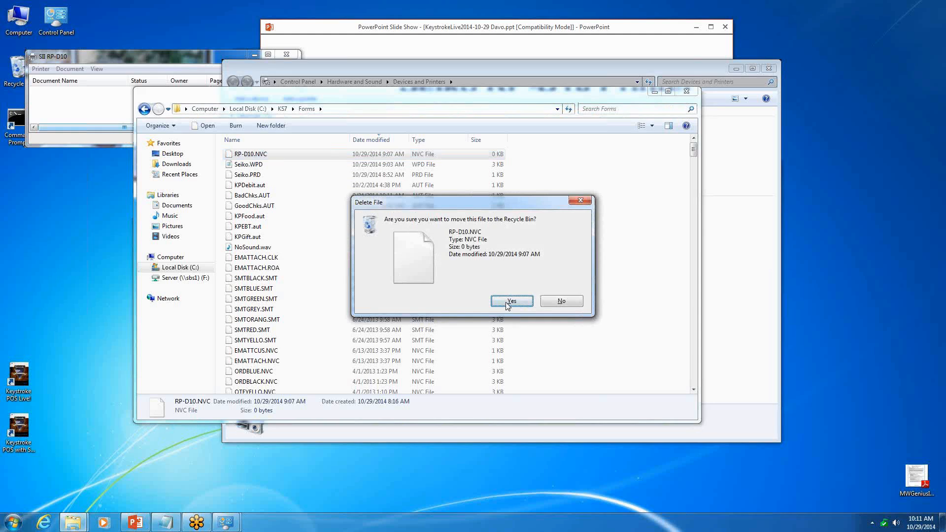
pyautogui.click(512, 301)
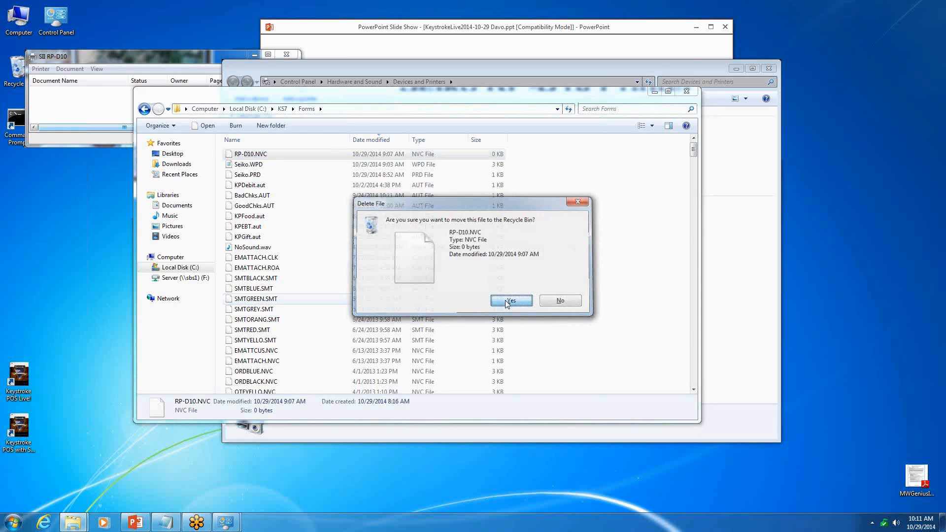
# - Sort the Forms folder by name and duplicate STARLOGA.NVC within it
pyautogui.click(254, 299)
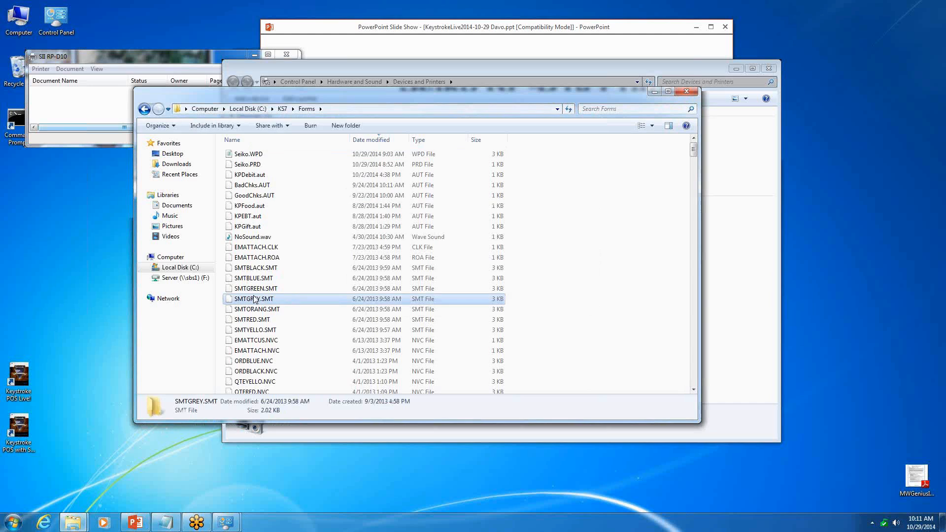
pyautogui.scroll(-8, 254, 197)
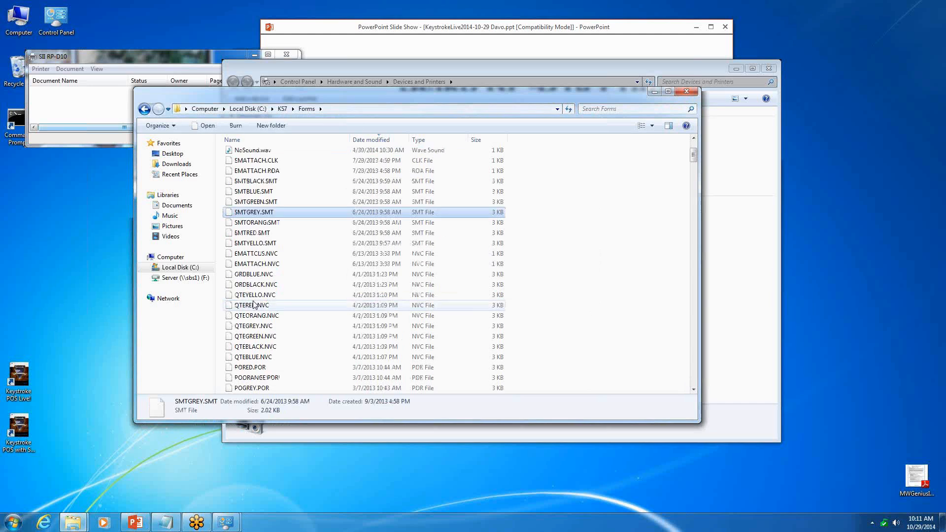
pyautogui.click(254, 142)
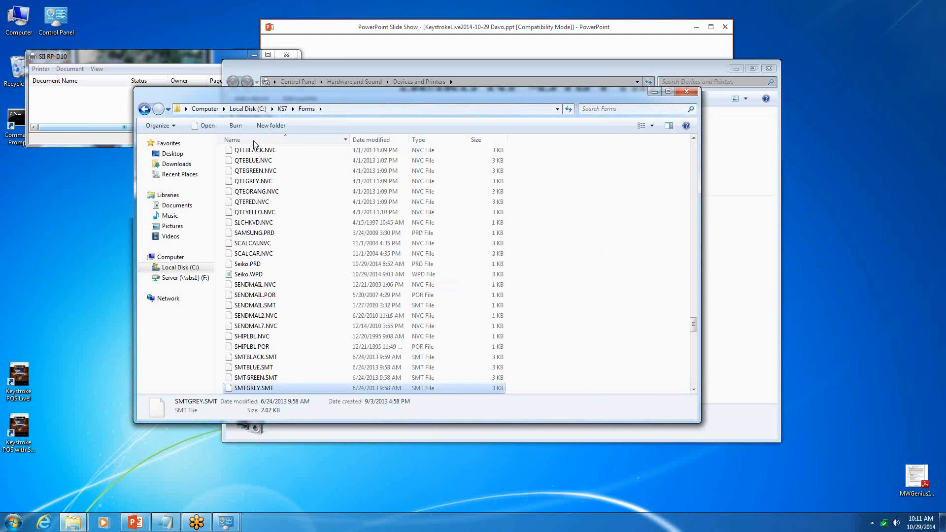
pyautogui.scroll(-10, 249, 321)
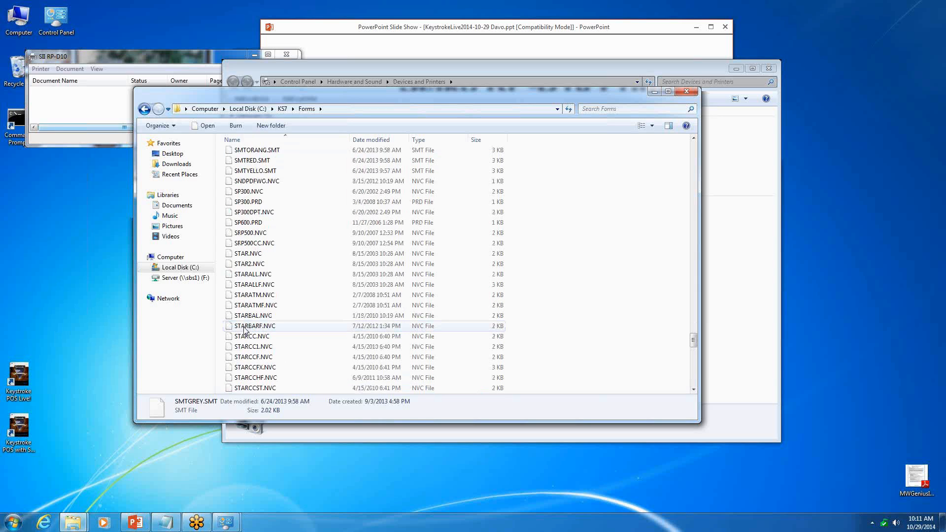
pyautogui.scroll(-3, 248, 320)
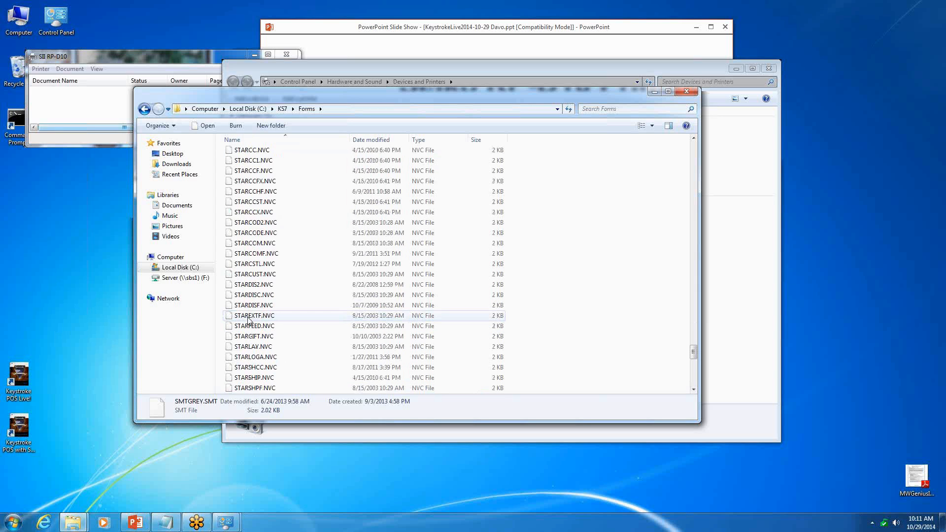
pyautogui.scroll(-5, 248, 323)
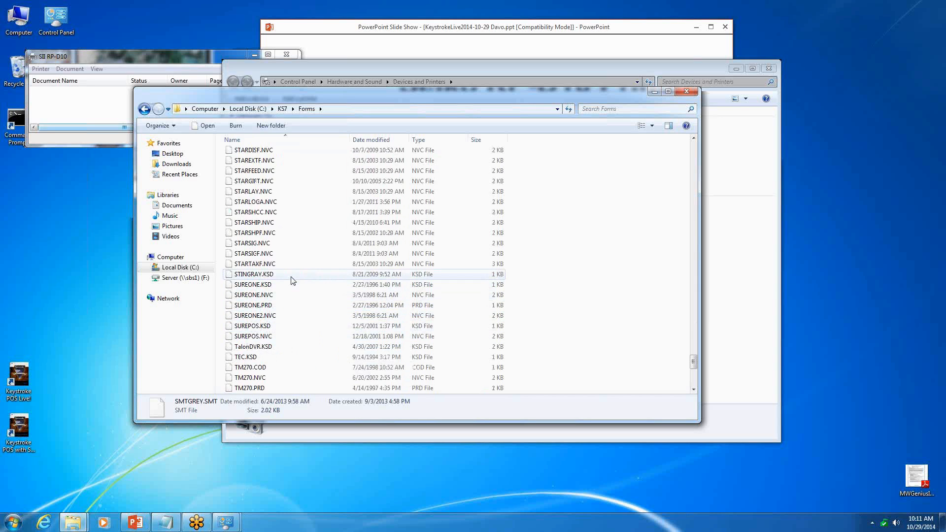
pyautogui.scroll(3, 290, 243)
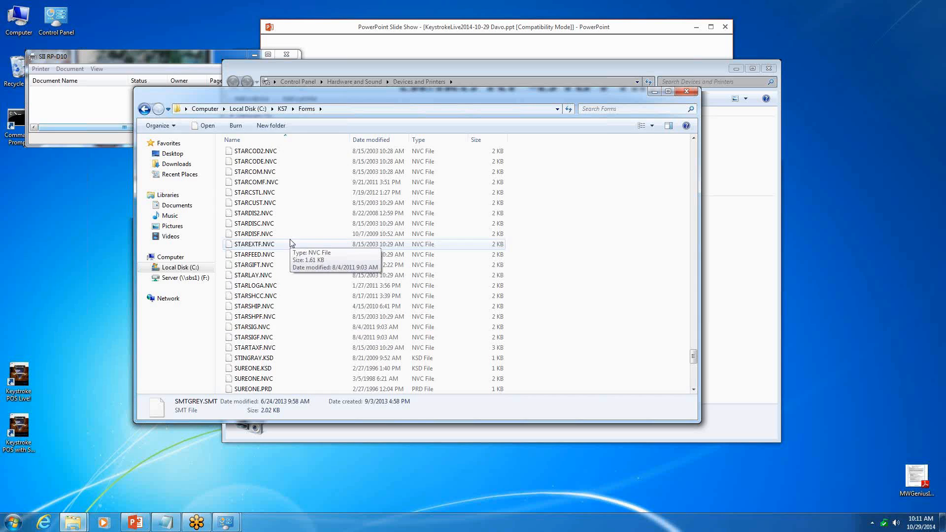
pyautogui.click(269, 288)
pyautogui.rightClick(269, 288)
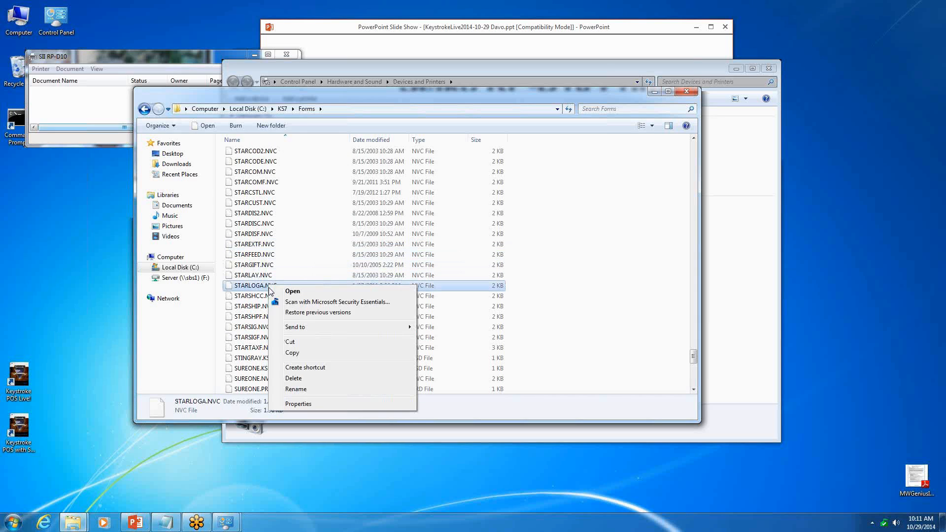
pyautogui.click(288, 353)
pyautogui.rightClick(295, 286)
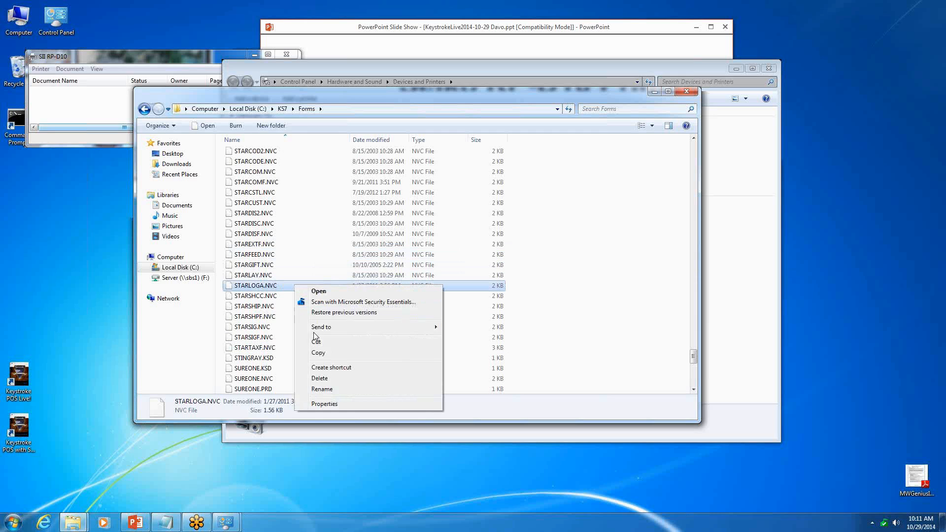
pyautogui.click(309, 254)
pyautogui.rightClick(312, 255)
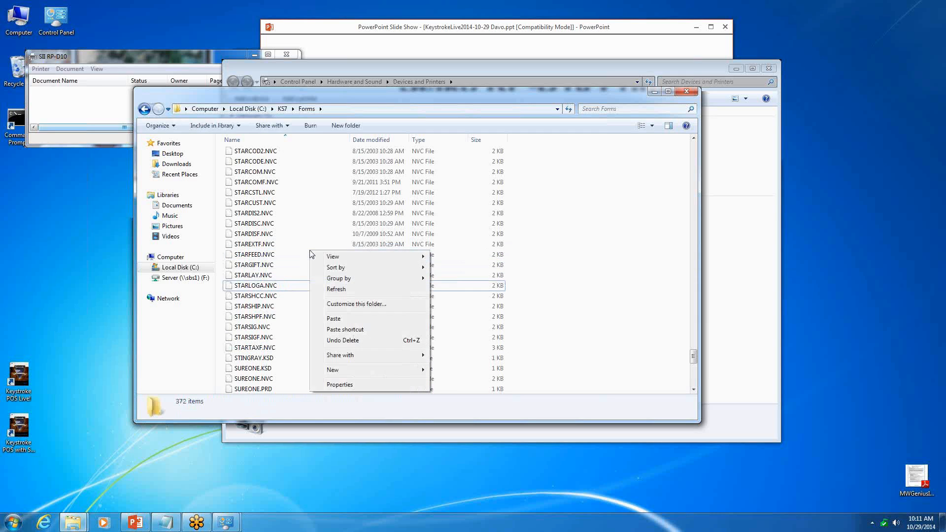
pyautogui.click(327, 323)
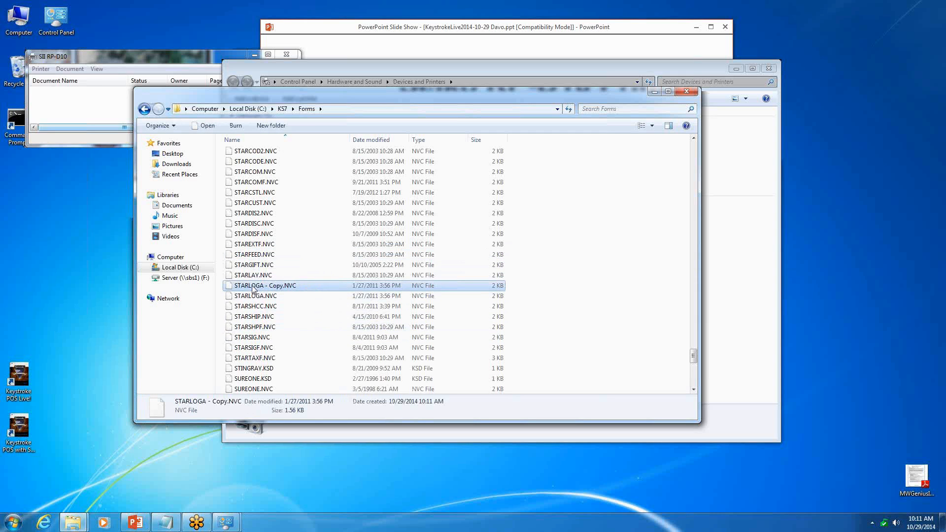
# - Rename the copied STARLOGA form file in the Forms folder to RP-D10.NVC
pyautogui.click(253, 287)
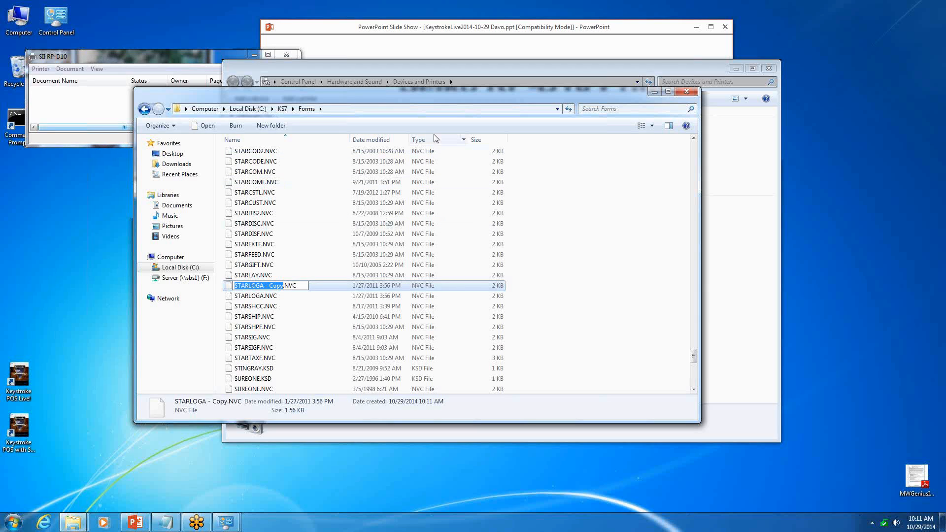
pyautogui.write('RP')
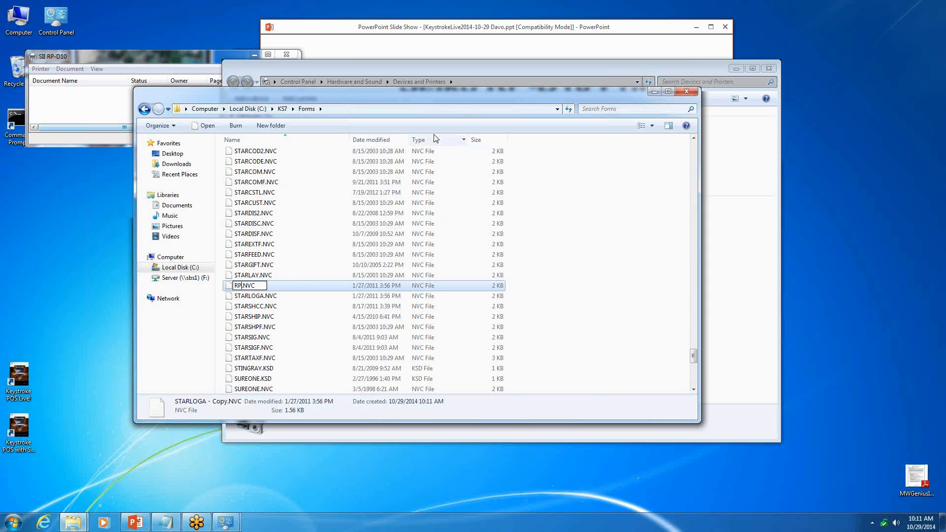
pyautogui.write('-D10')
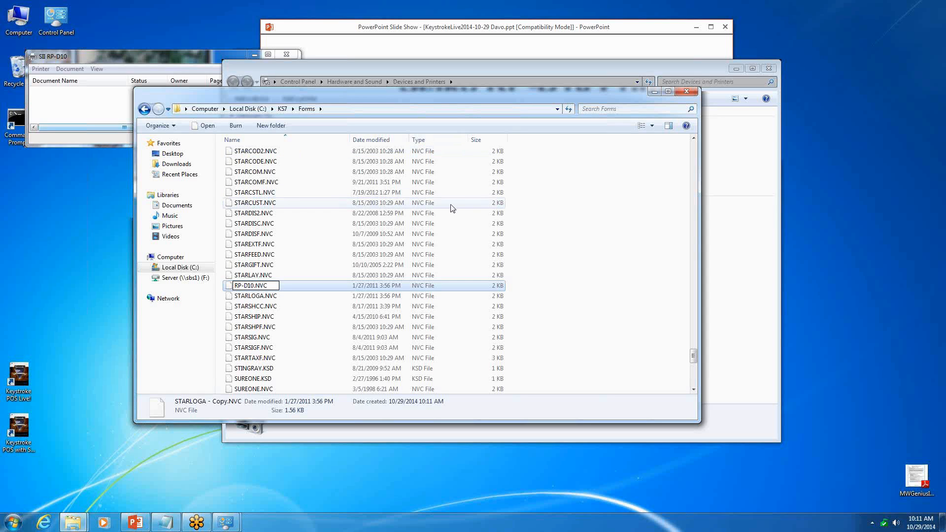
pyautogui.press('alt')
pyautogui.press('Return')
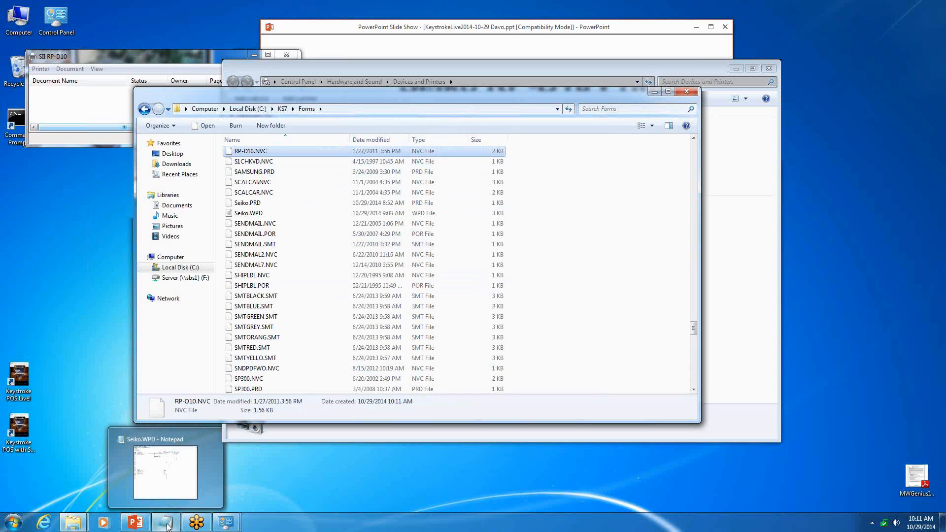
# - Start Keystroke POS with Sample Data as register 1, open Make a Sale and load the previous sales invoice
pyautogui.doubleClick(17, 430)
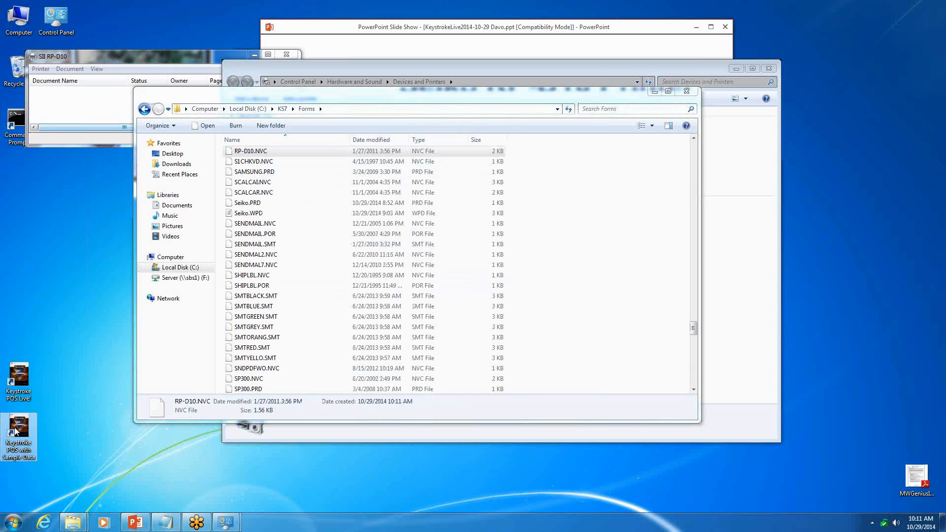
pyautogui.write('1')
pyautogui.press('Return')
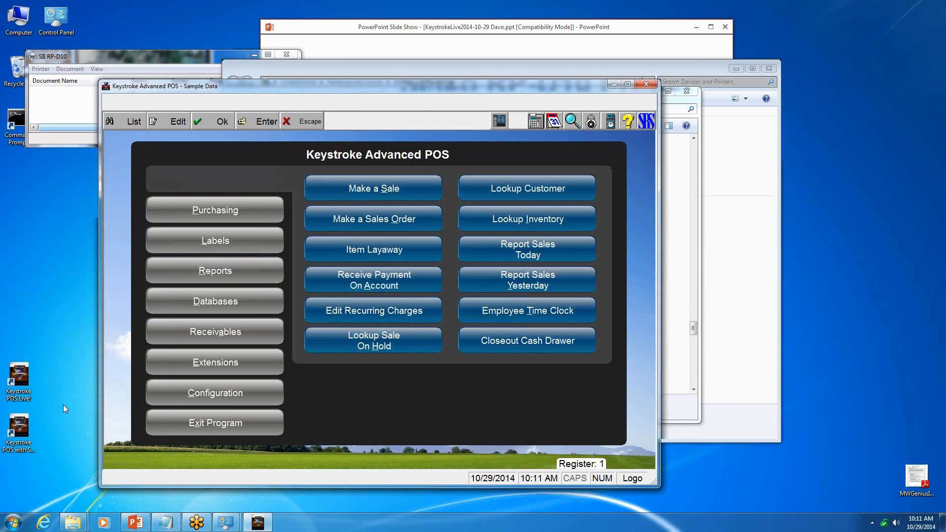
pyautogui.press('s')
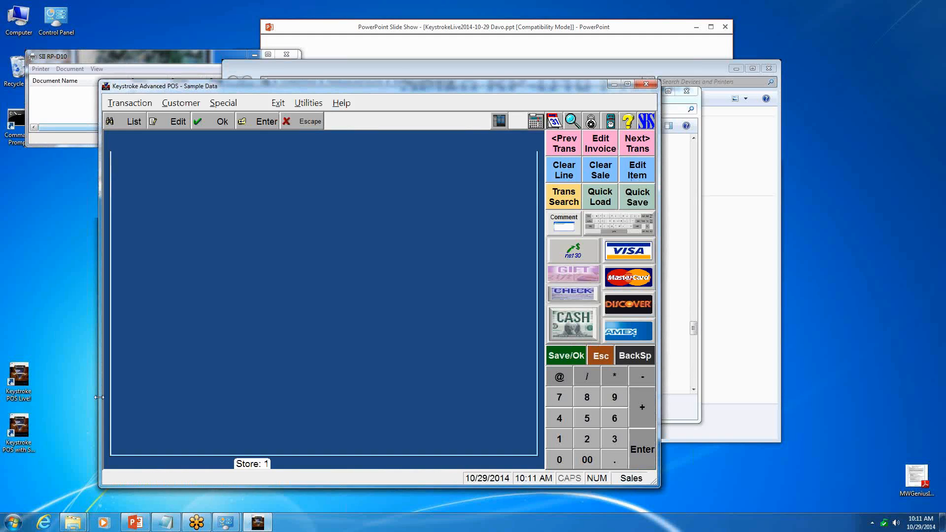
pyautogui.press('Return')
pyautogui.press('pageup')
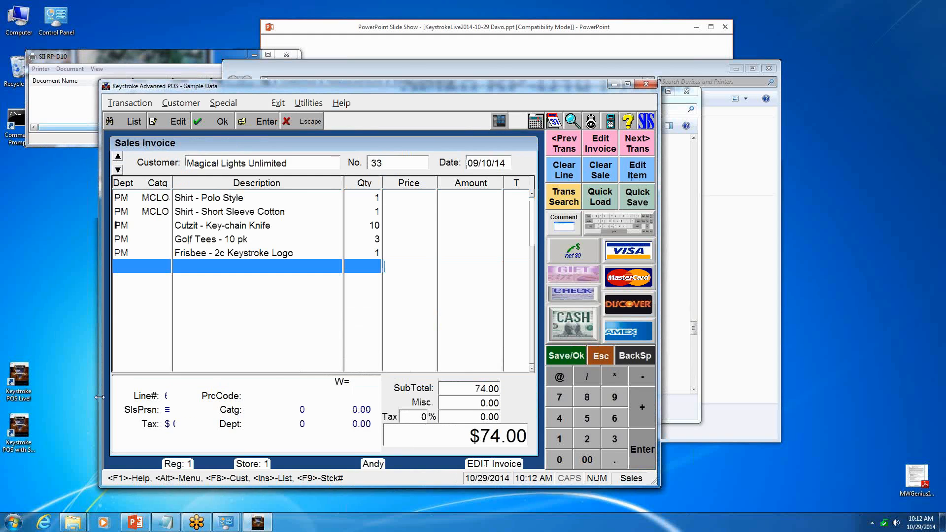
pyautogui.write('\\')
pyautogui.press('Return')
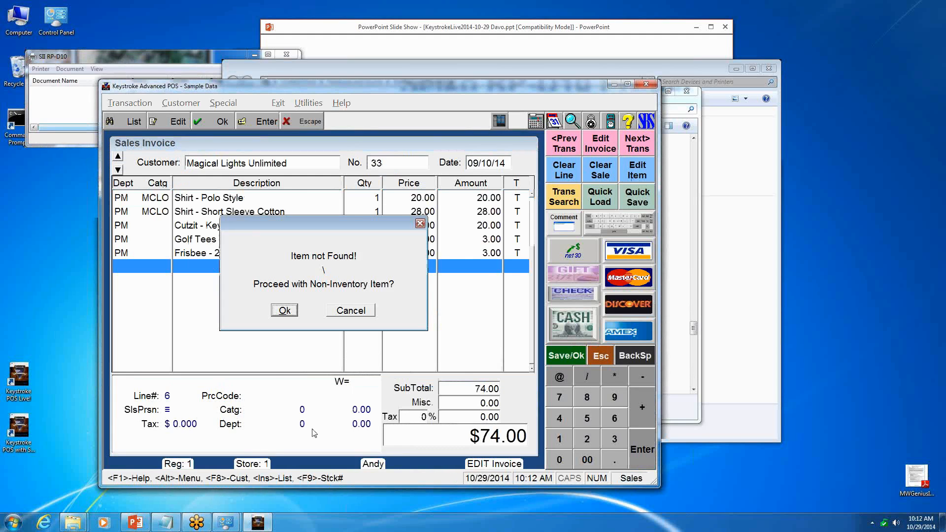
pyautogui.press('Escape')
# - Complete the invoice for Magical Lights Unlimited, print it as a Receipt and close the SII RP-D10 print queue
pyautogui.press('F10')
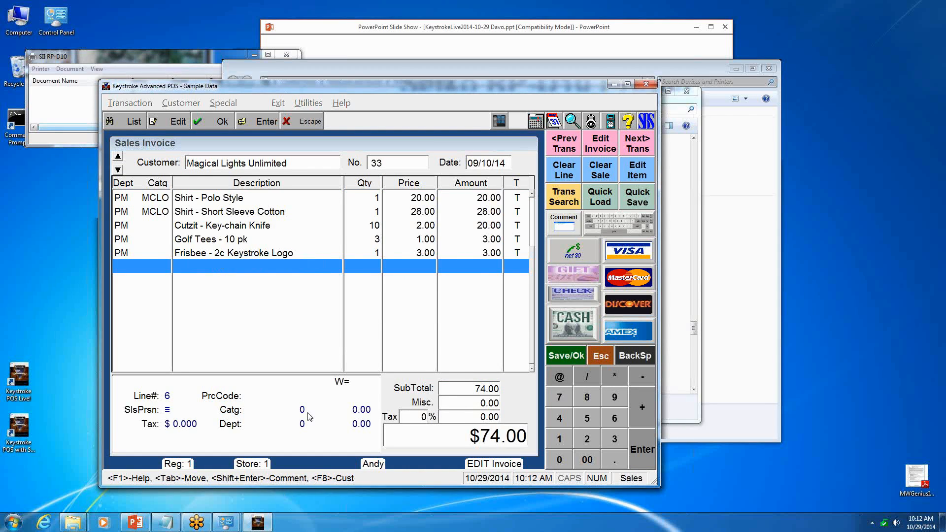
pyautogui.press('F10')
pyautogui.press('r')
pyautogui.press('Return')
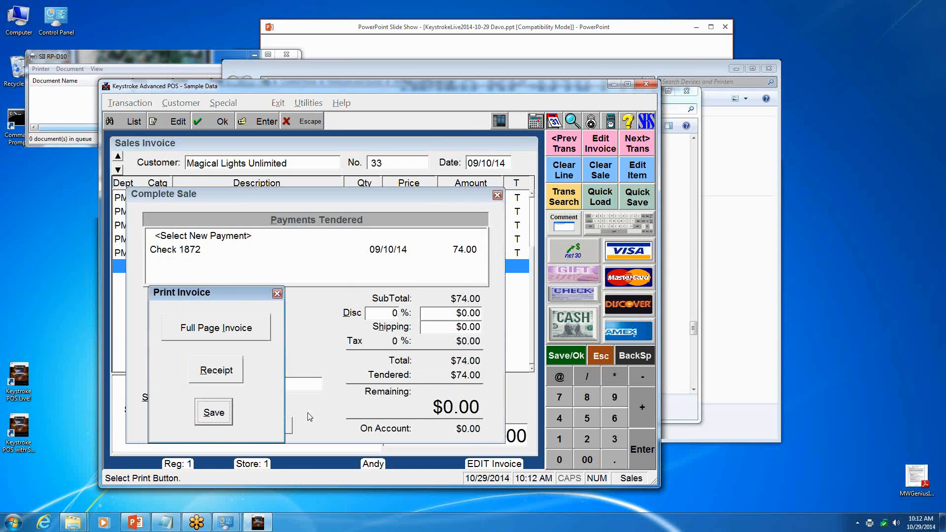
pyautogui.click(287, 55)
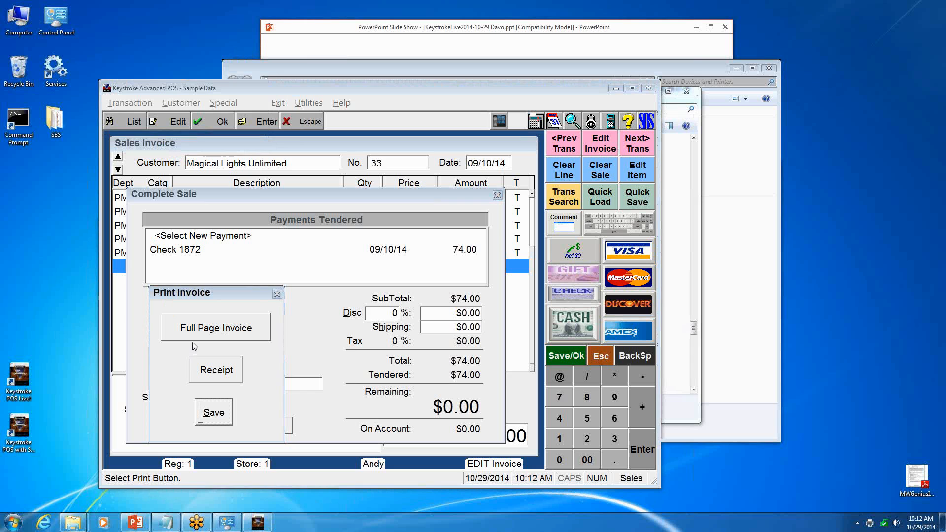
pyautogui.click(215, 370)
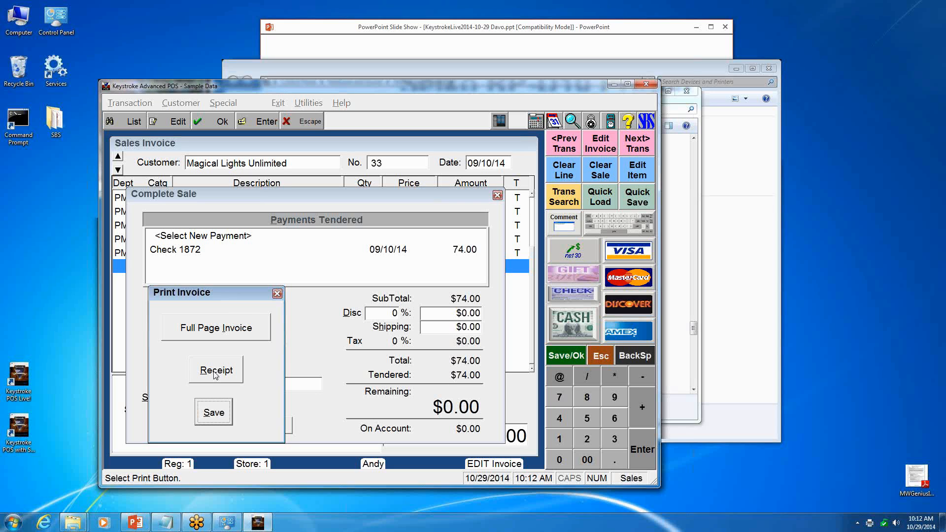
# - Switch to Seiko.WPD in Notepad, set the Def font to Arial, save the file and print the receipt again from Keystroke
pyautogui.click(166, 522)
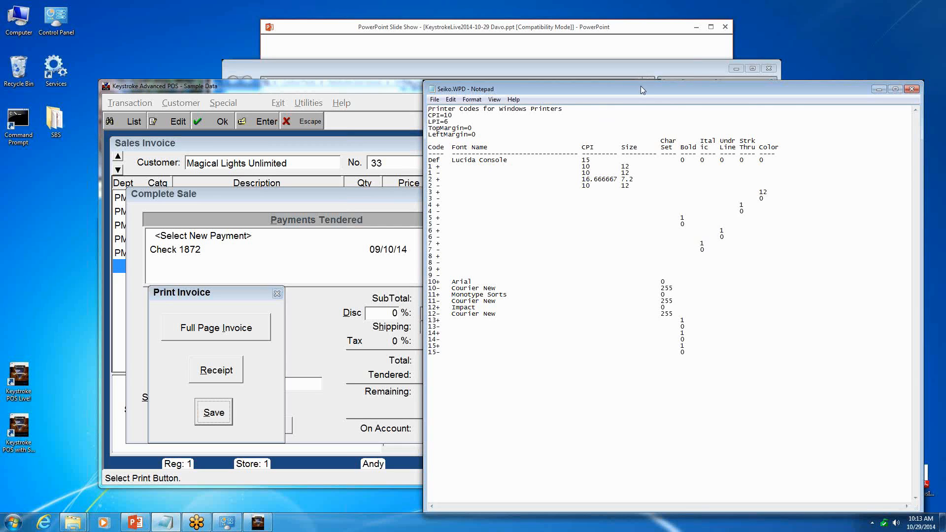
pyautogui.moveTo(640, 86); pyautogui.dragTo(414, 75)
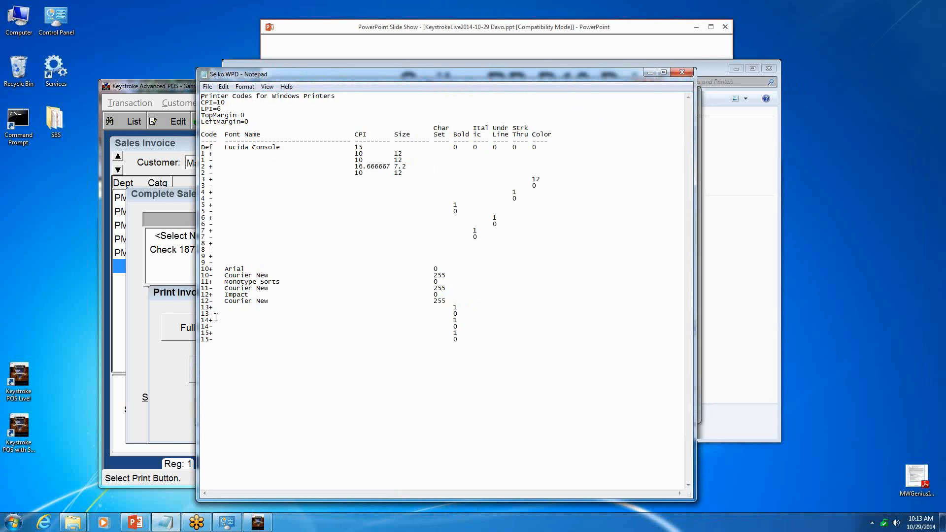
pyautogui.doubleClick(232, 268)
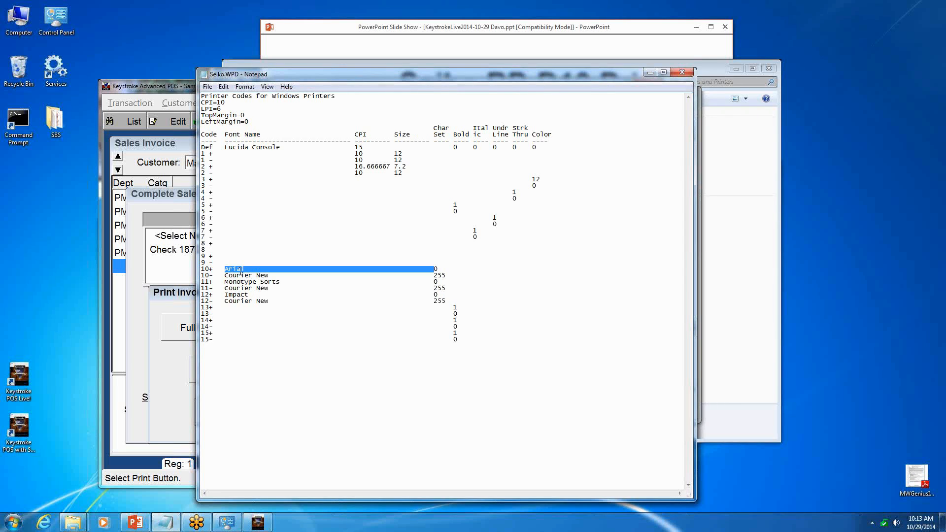
pyautogui.moveTo(248, 269); pyautogui.dragTo(223, 267)
pyautogui.hotkey('ctrl', 'c')
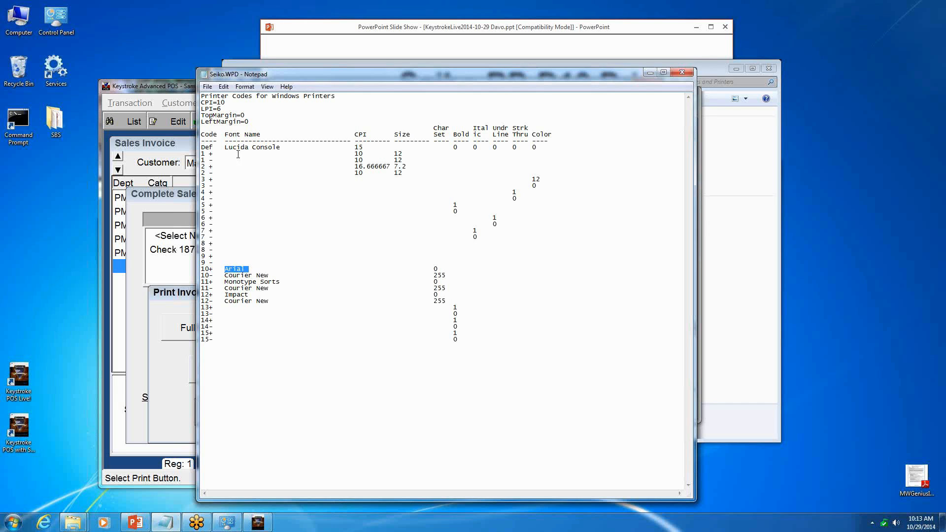
pyautogui.moveTo(226, 147); pyautogui.dragTo(275, 146)
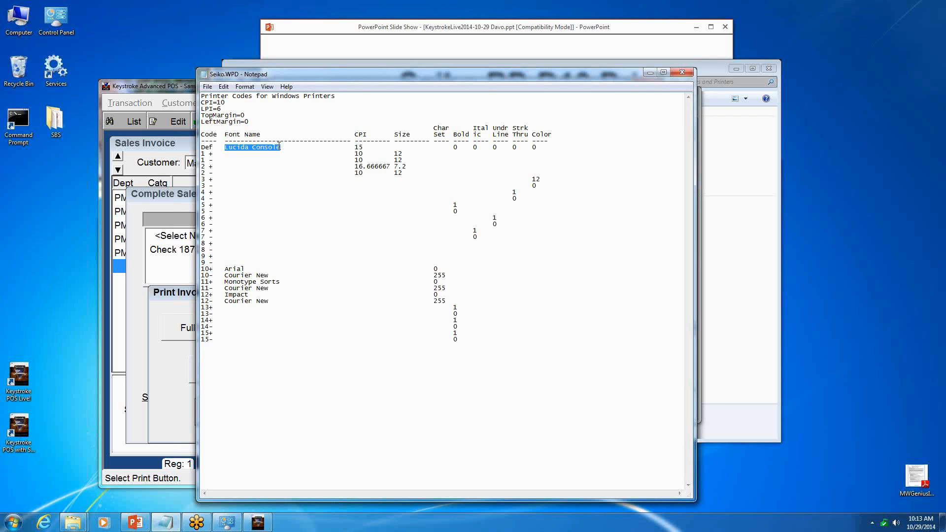
pyautogui.hotkey('ctrl', 'v')
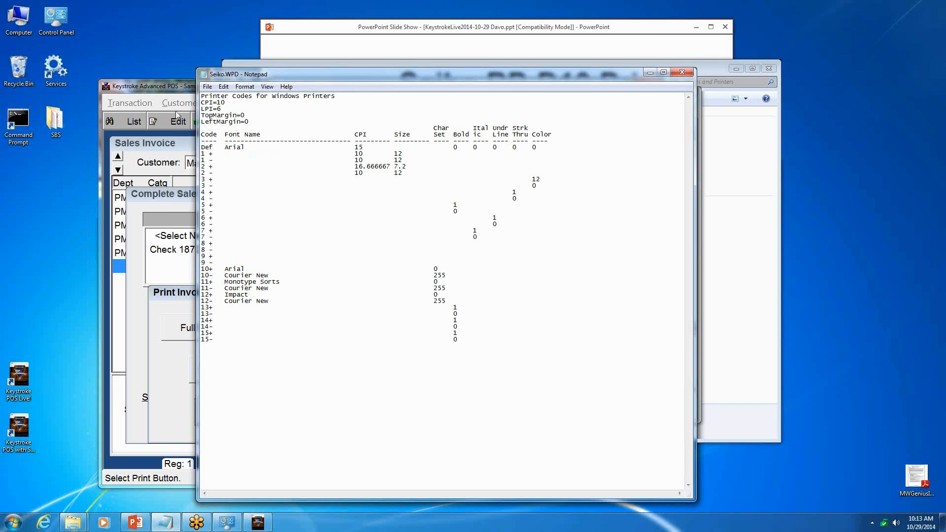
pyautogui.click(207, 86)
pyautogui.click(217, 119)
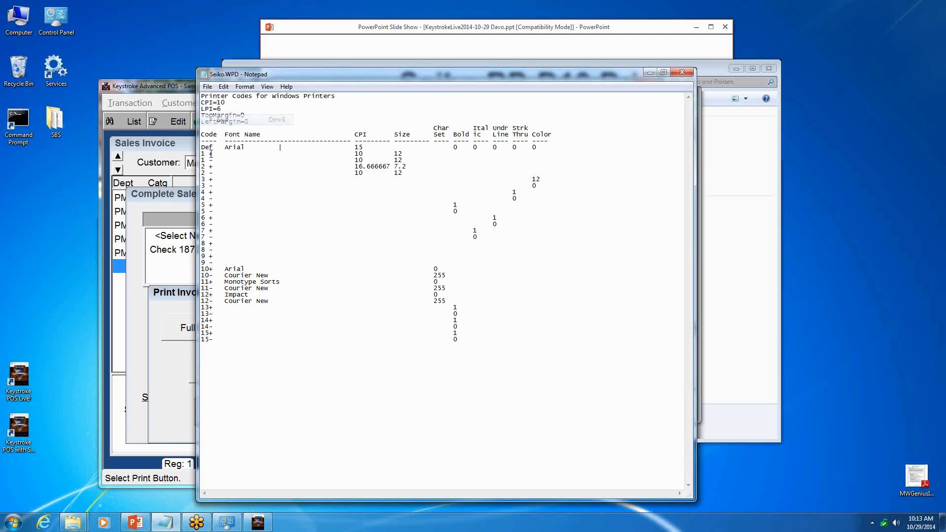
pyautogui.click(152, 348)
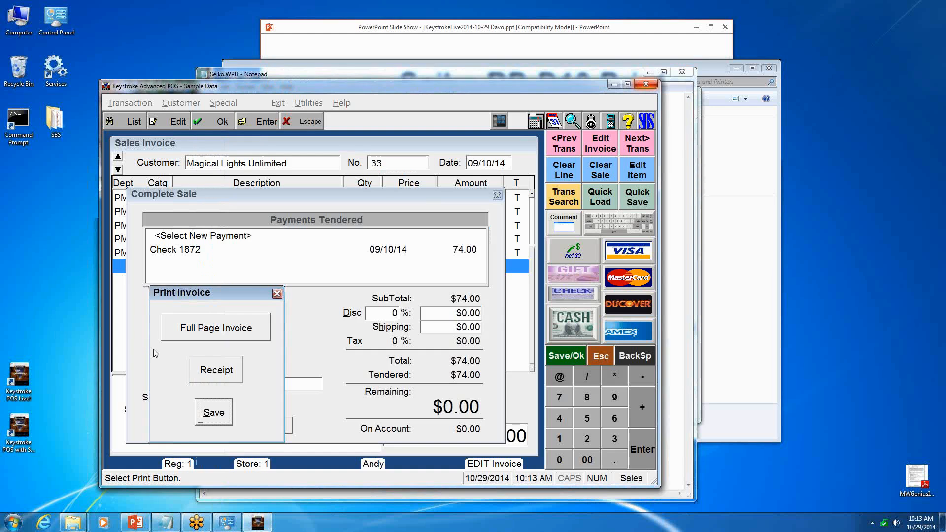
pyautogui.click(209, 374)
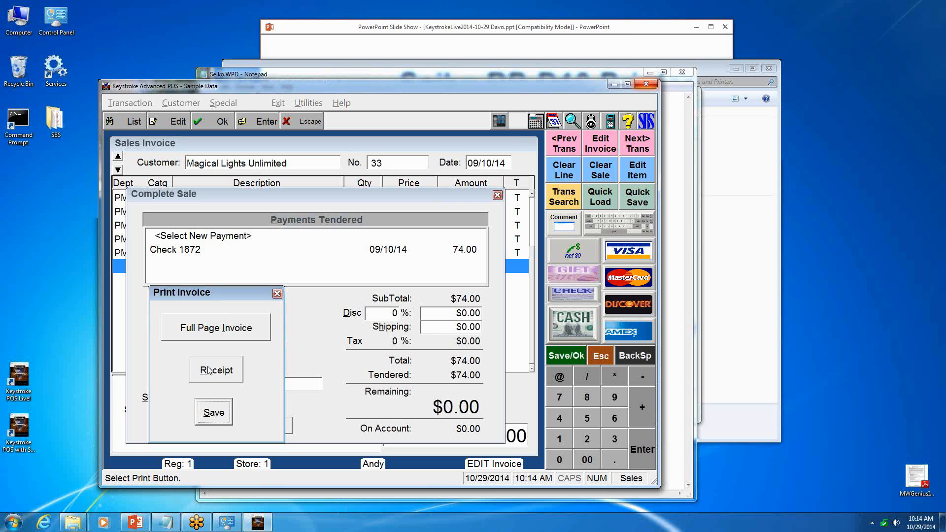
# - Set the Def font in Seiko.WPD to Courier New, save and close the file, and print the receipt again from Keystroke
pyautogui.click(295, 75)
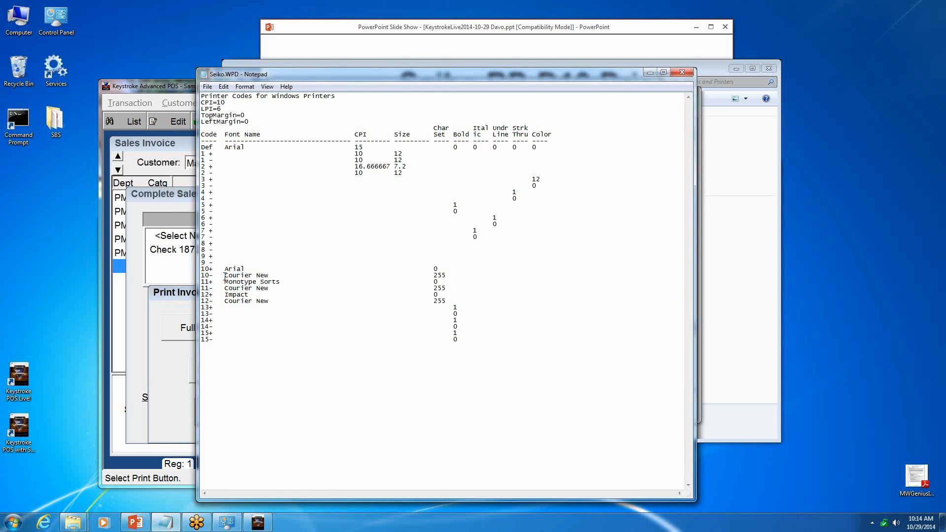
pyautogui.moveTo(224, 276); pyautogui.dragTo(266, 276)
pyautogui.doubleClick(230, 149)
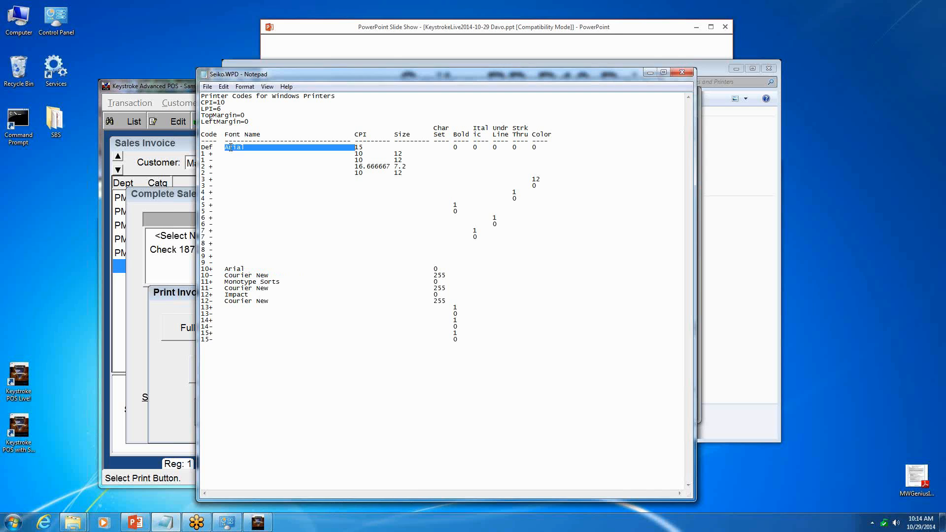
pyautogui.write('Courier New')
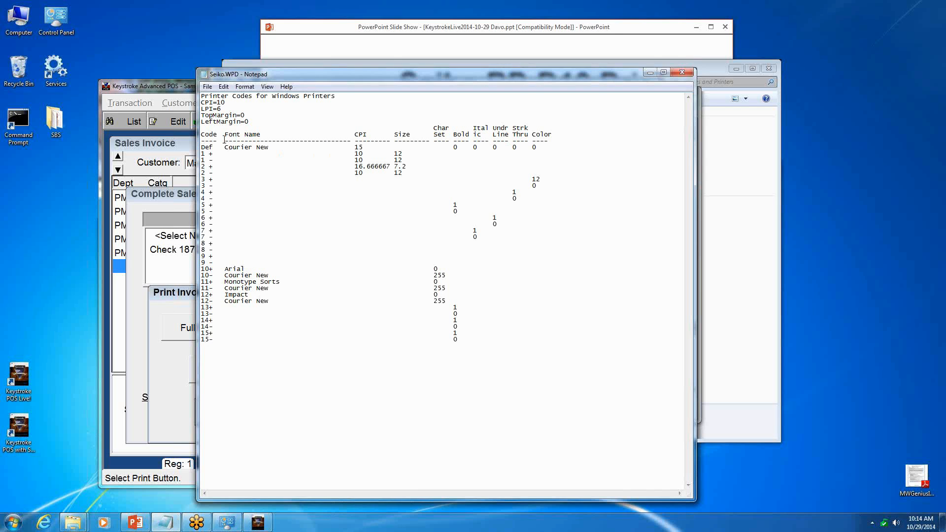
pyautogui.click(207, 86)
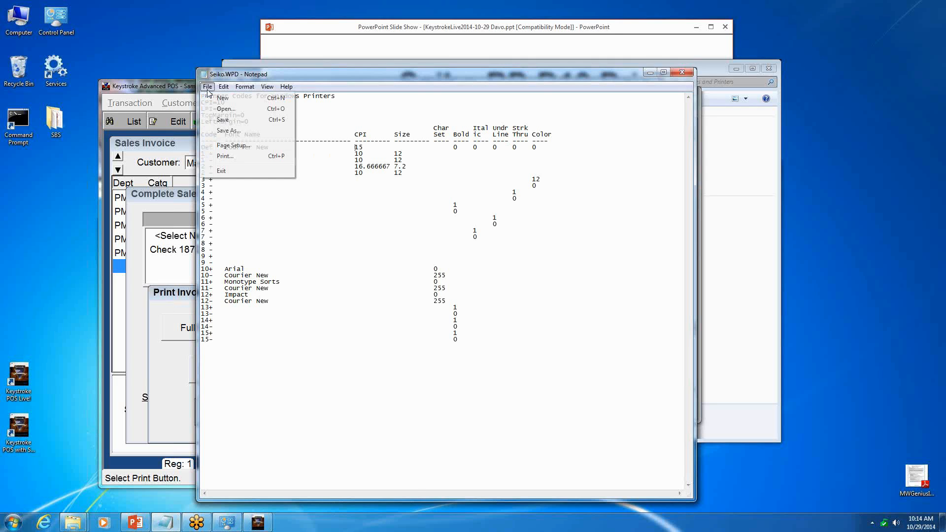
pyautogui.click(222, 120)
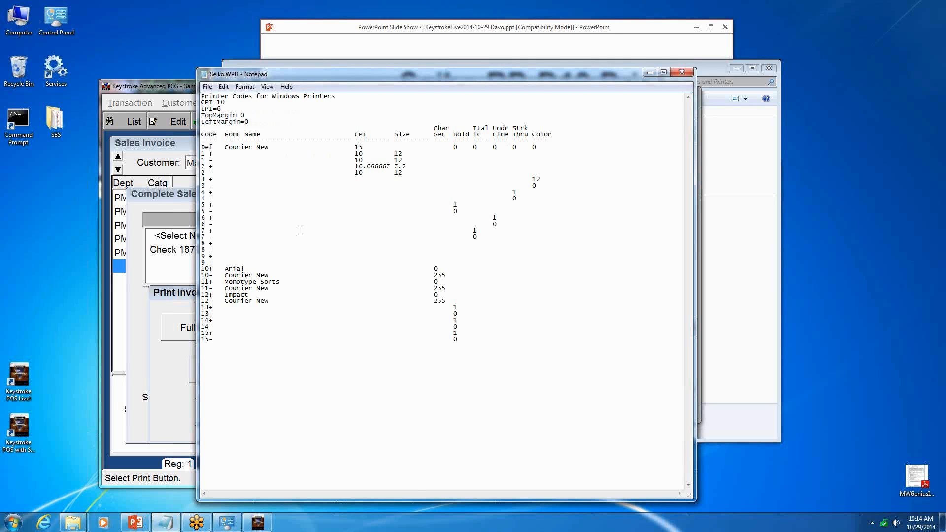
pyautogui.click(681, 73)
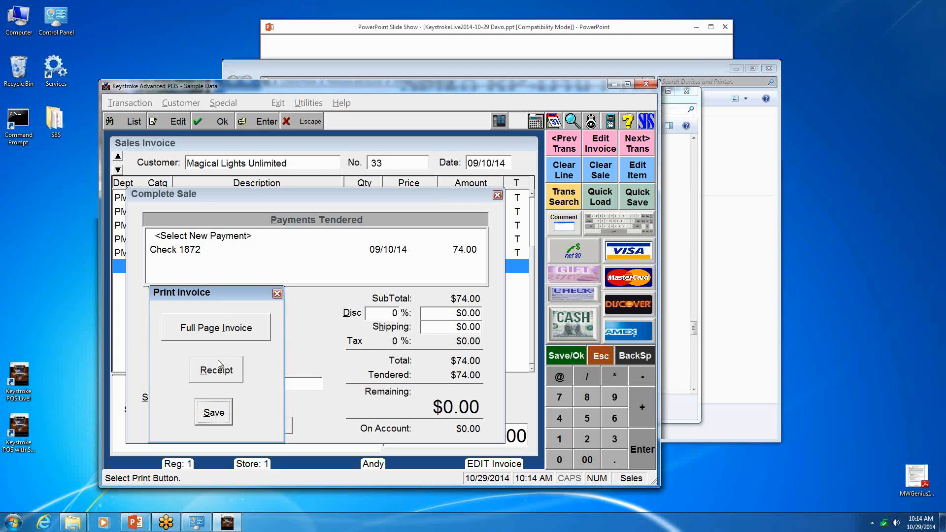
pyautogui.click(211, 376)
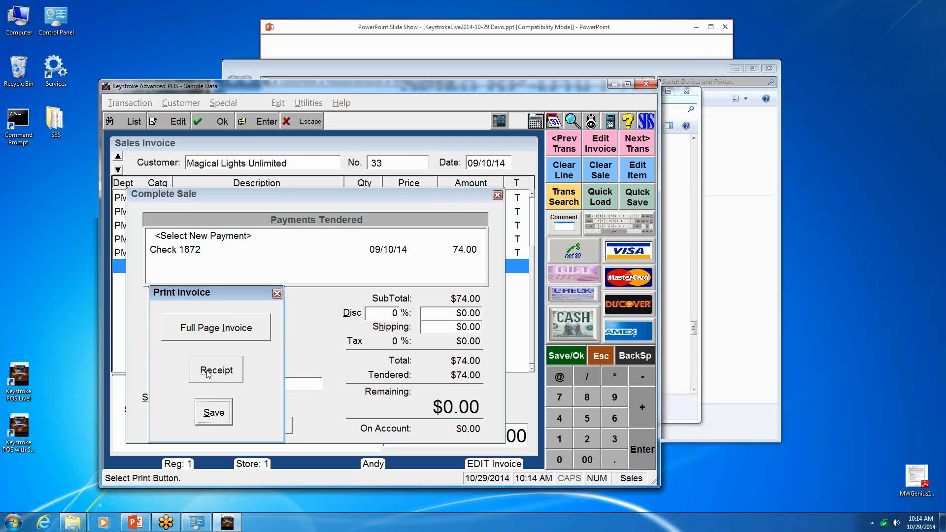
pyautogui.click(209, 373)
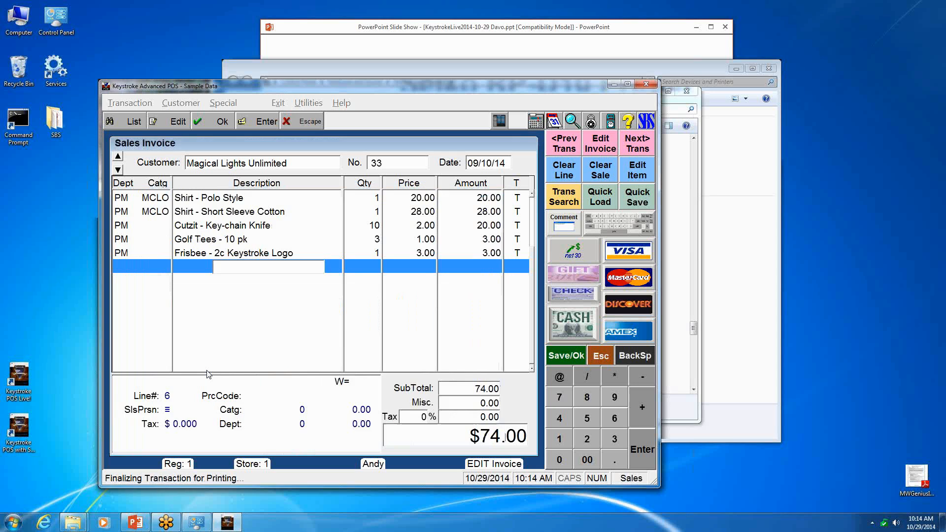
# - Switch to the Configure module, open the Receipt print button for SM: Sales and select RP-D10.NVC as its Form 1 file
pyautogui.click(274, 104)
pyautogui.click(279, 243)
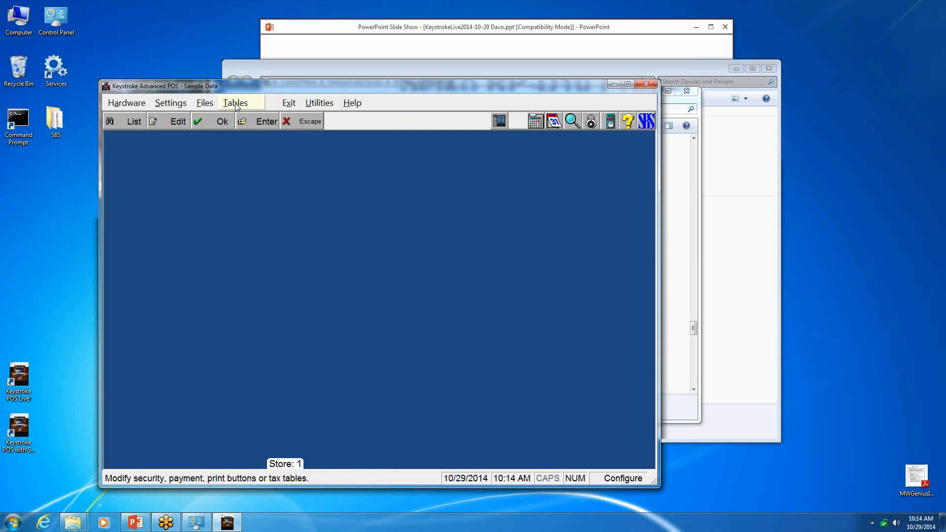
pyautogui.click(236, 105)
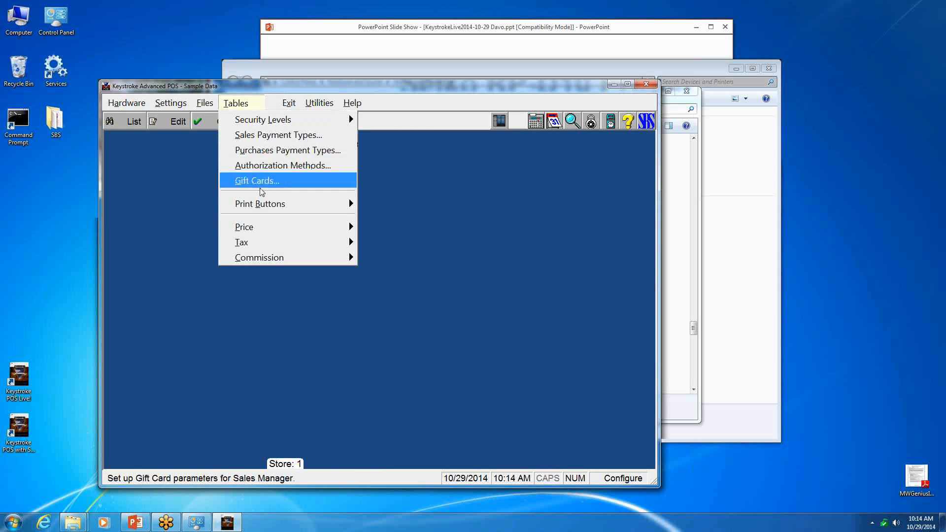
pyautogui.moveTo(315, 211)
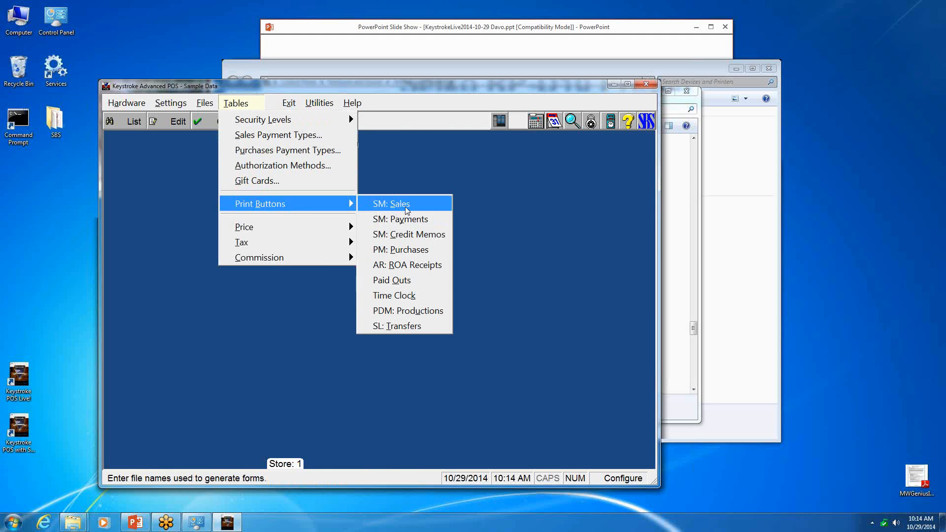
pyautogui.click(390, 205)
pyautogui.doubleClick(320, 216)
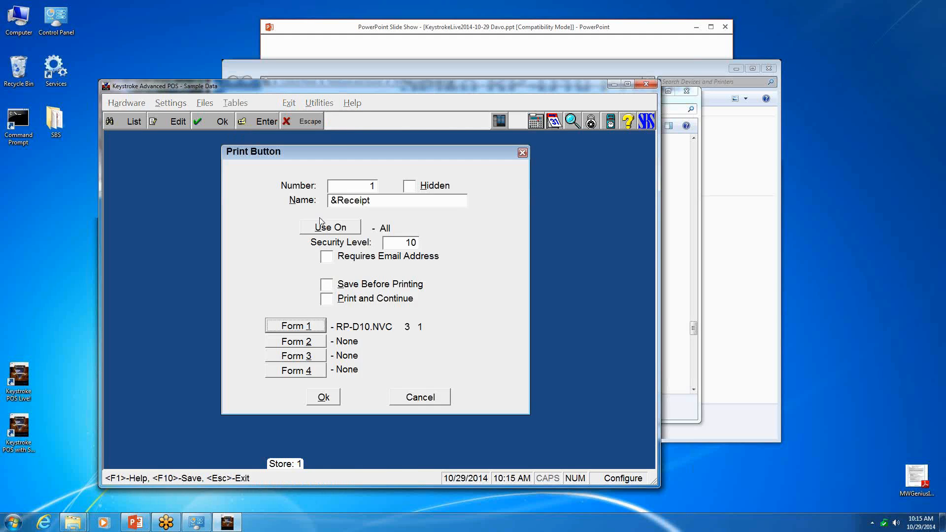
pyautogui.click(295, 327)
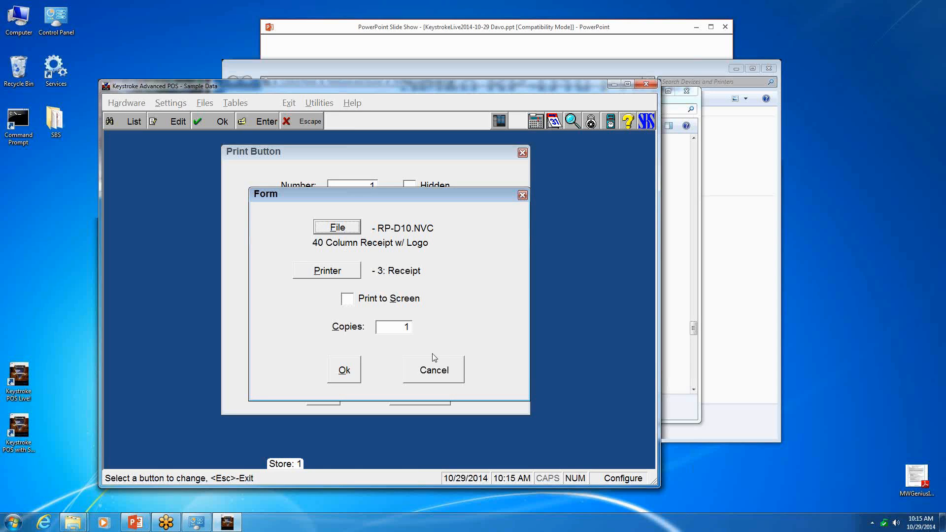
pyautogui.click(343, 229)
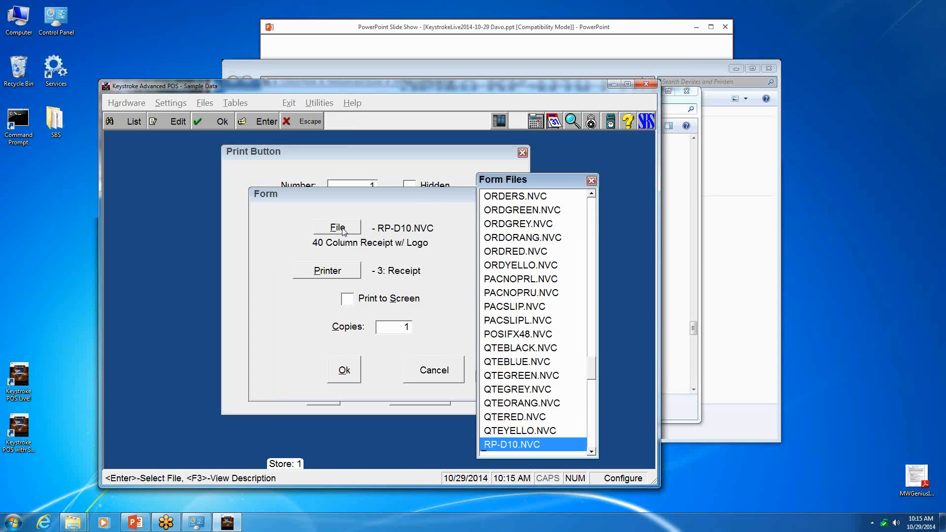
pyautogui.doubleClick(492, 447)
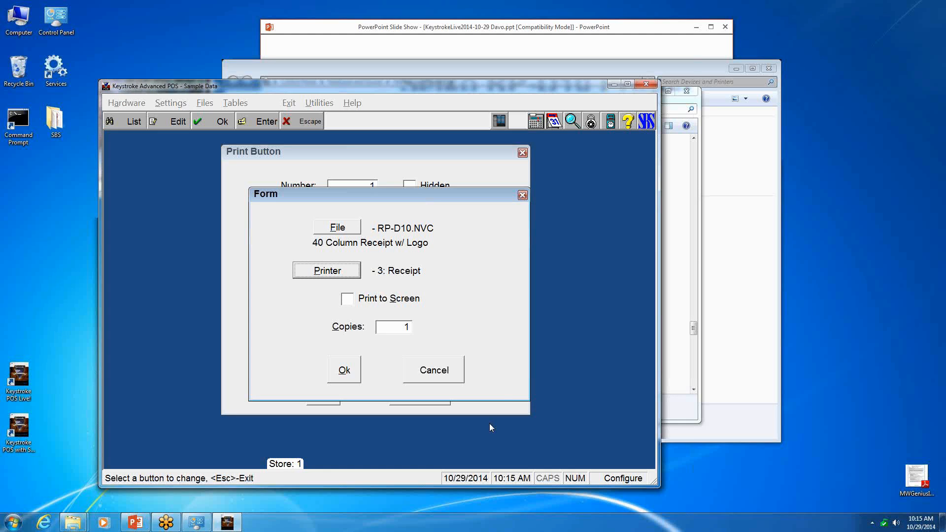
# - Switch to the PowerPoint slide show and advance to the slide with the Seiko channel manager's contact details
pyautogui.click(683, 280)
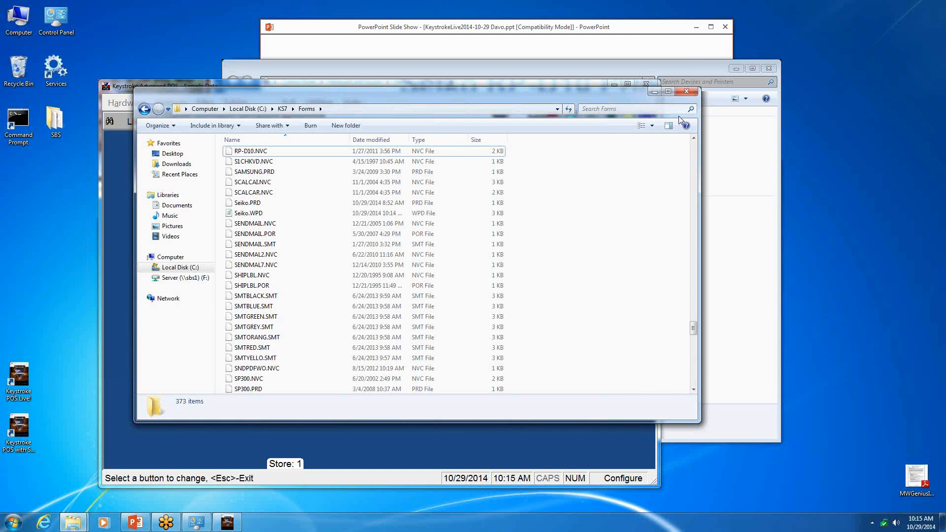
pyautogui.click(636, 31)
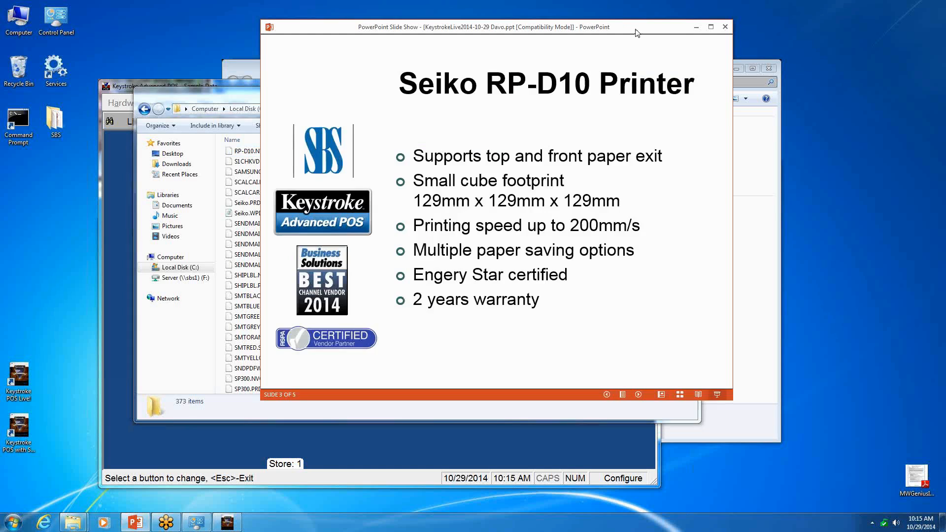
pyautogui.click(503, 228)
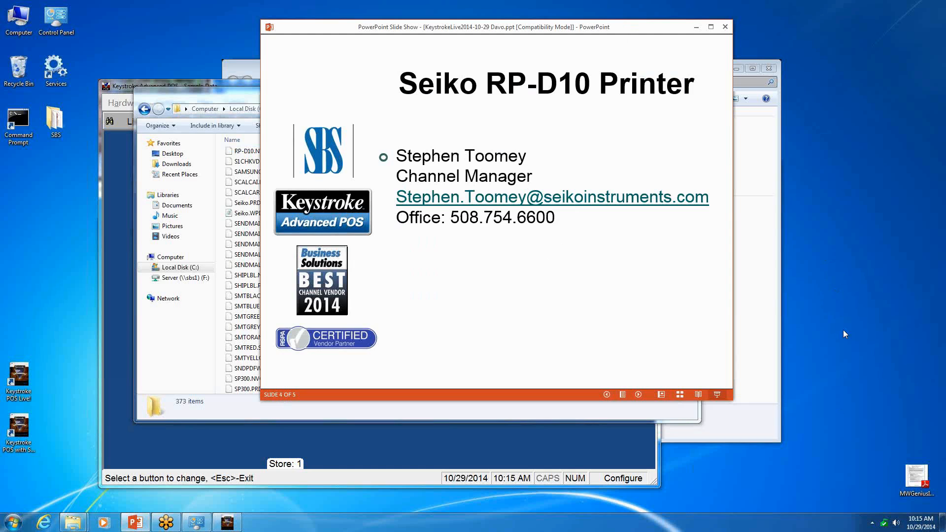
pyautogui.click(872, 332)
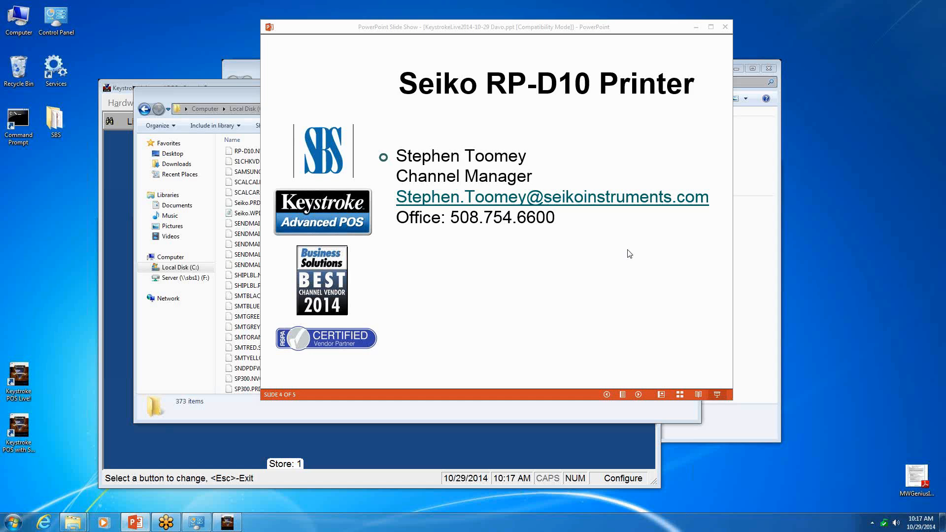
# - Switch back to Keystroke, accept the form and the Receipt print button settings, and close the print button list
pyautogui.click(373, 445)
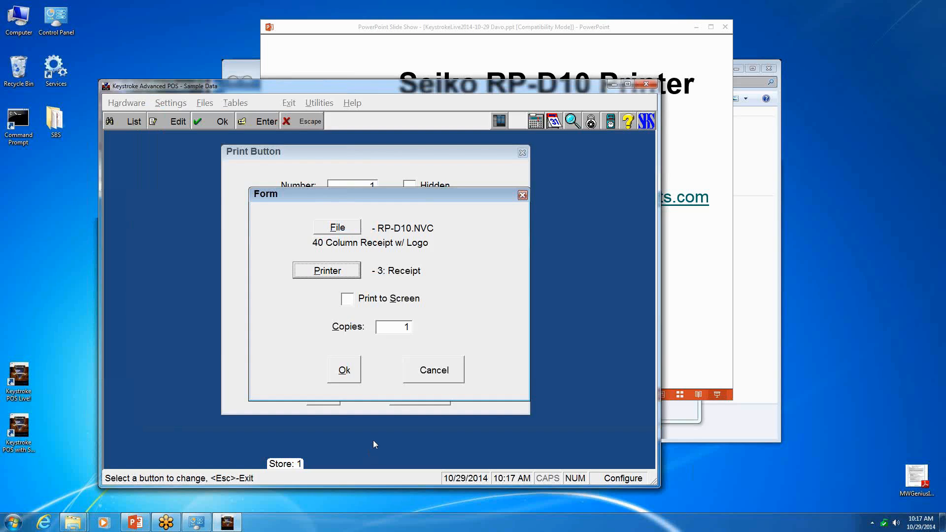
pyautogui.click(345, 370)
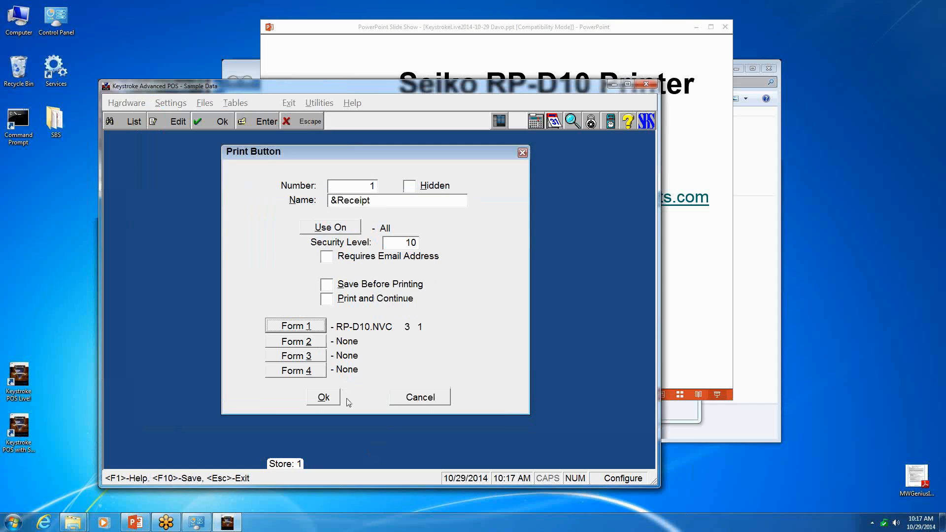
pyautogui.click(323, 397)
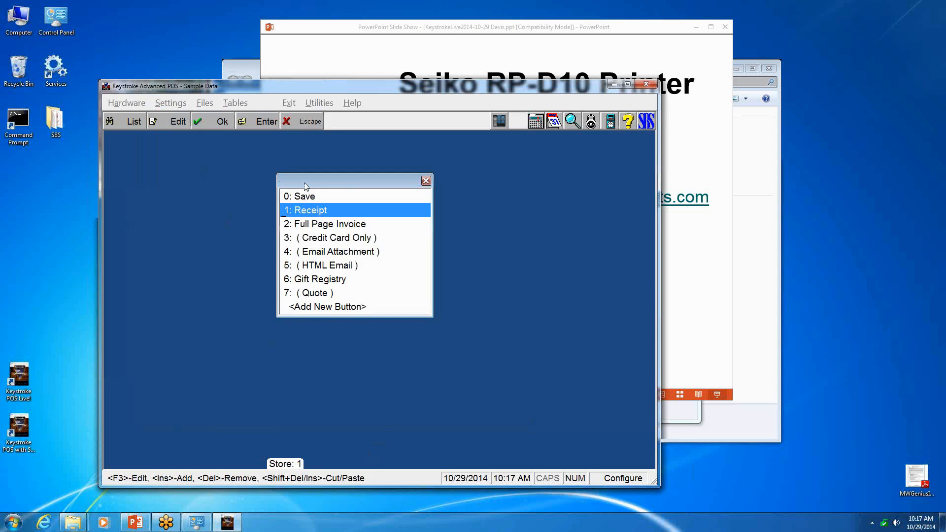
pyautogui.press('Escape')
# - Examine the Name/Address settings, including the company logo, and close them without changes
pyautogui.click(173, 106)
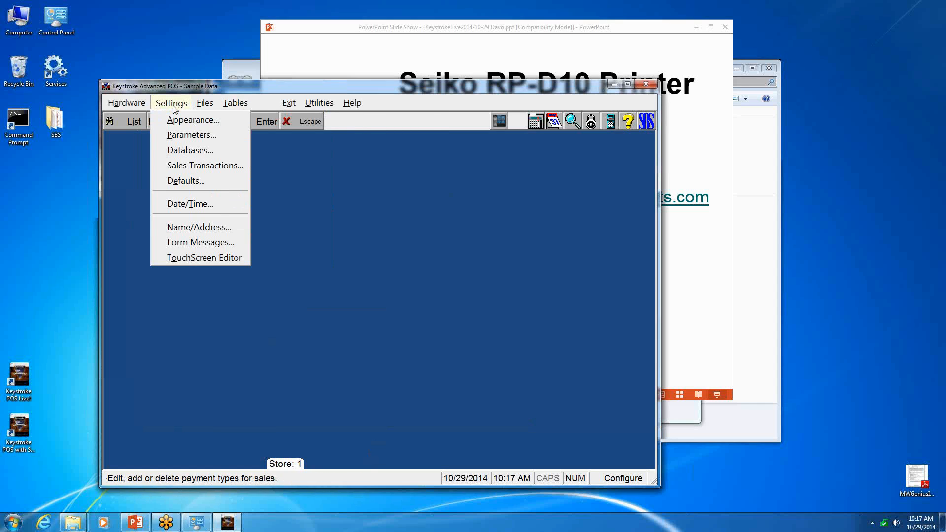
pyautogui.click(191, 233)
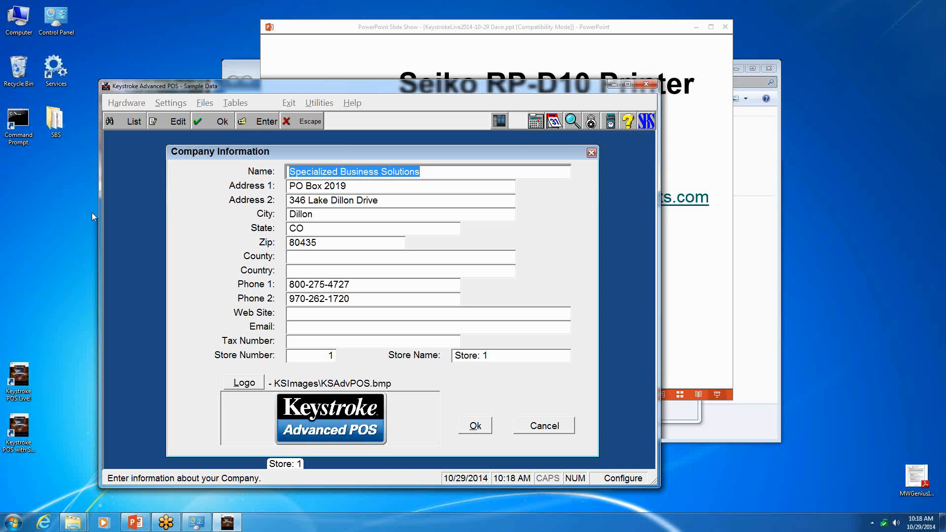
pyautogui.press('Escape')
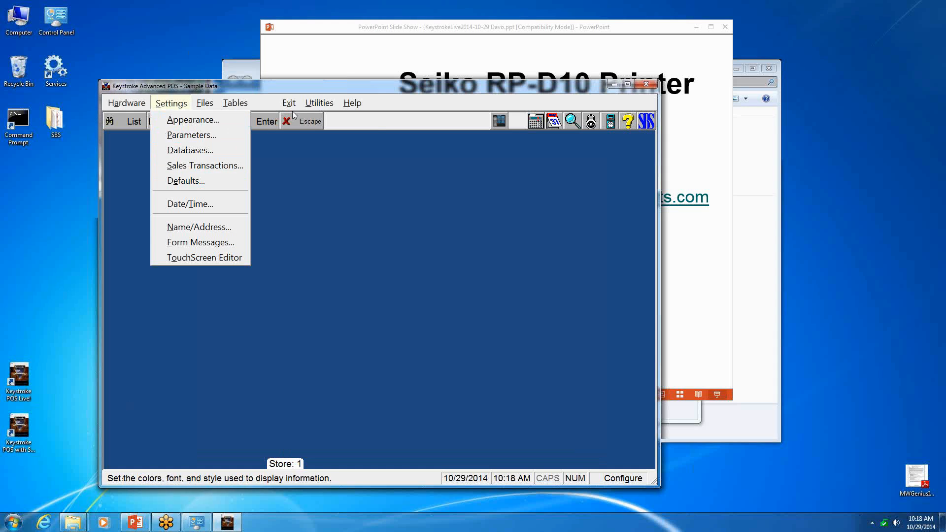
# - Switch to Reports, run the last used Sales Transactions report to screen with starting date 01/01/10, and close the preview
pyautogui.moveTo(289, 103)
pyautogui.click(292, 190)
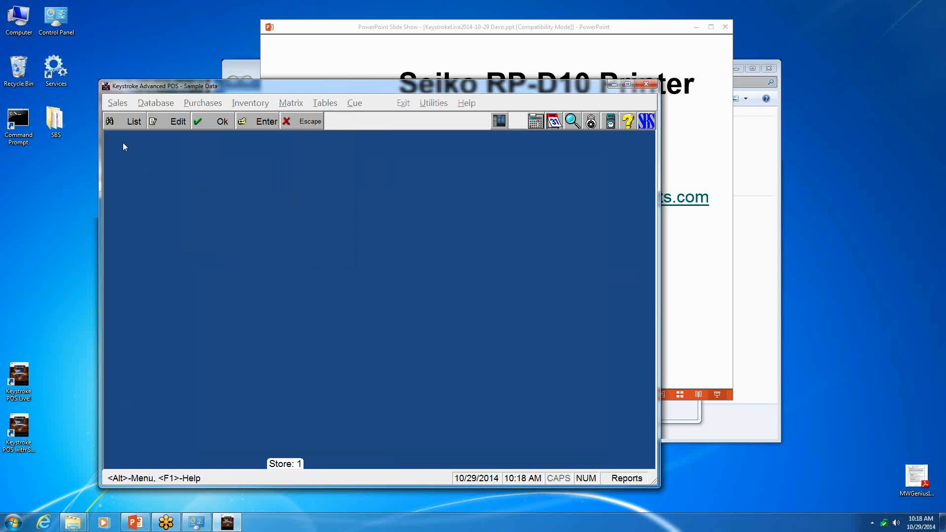
pyautogui.click(120, 104)
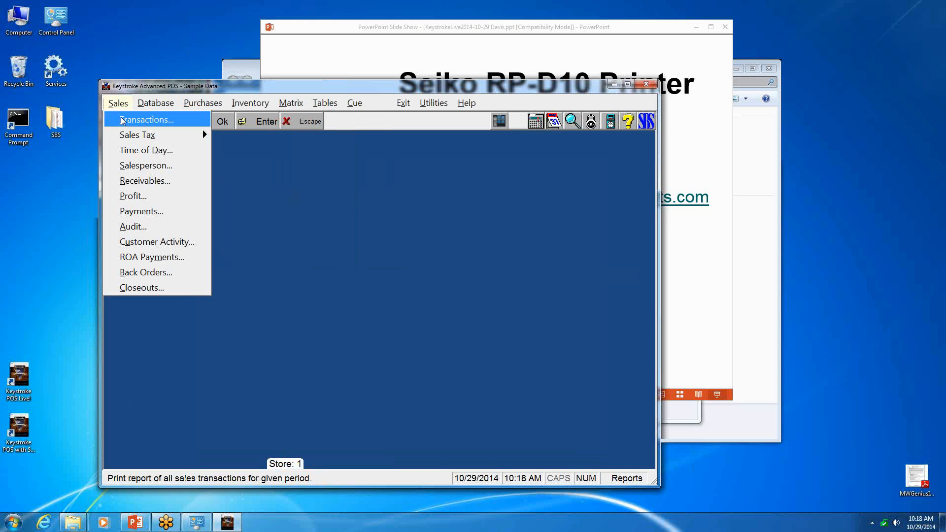
pyautogui.click(124, 120)
pyautogui.press('Return')
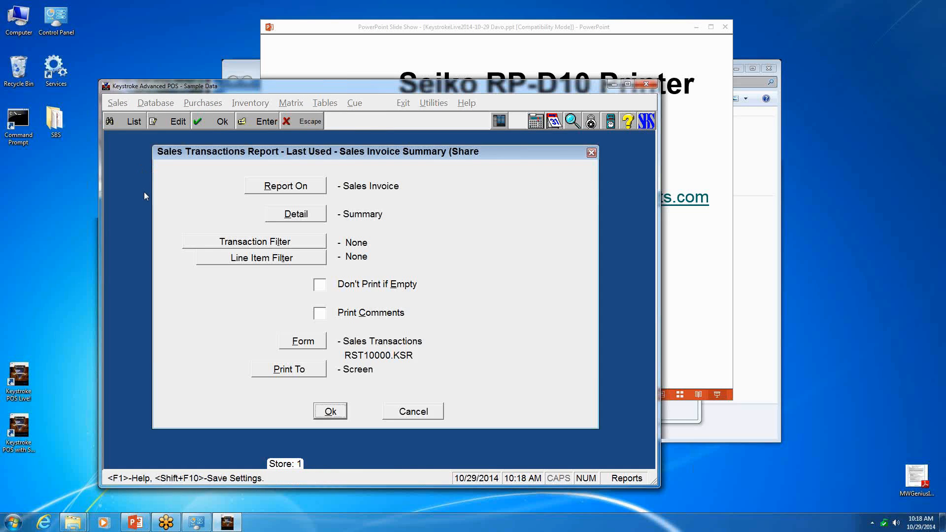
pyautogui.press('Return')
pyautogui.write('1.1.10')
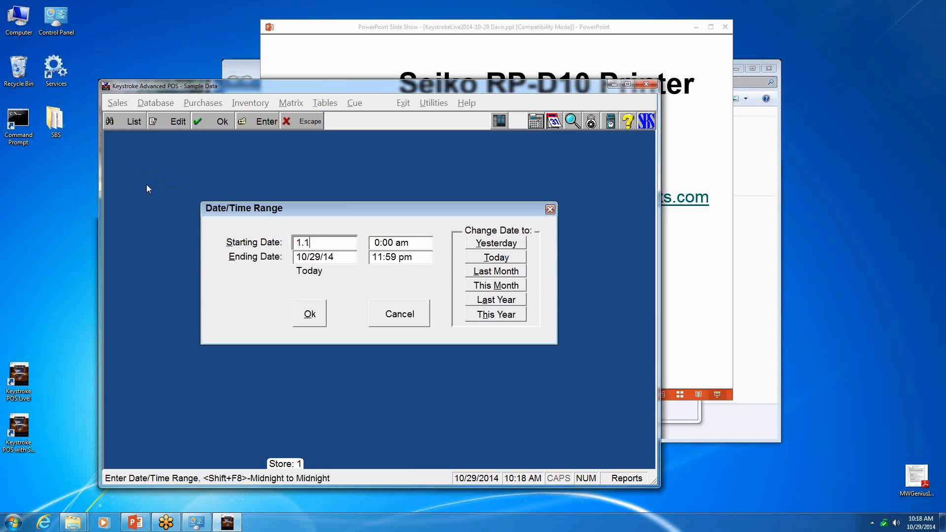
pyautogui.press('Return')
pyautogui.press('Return')
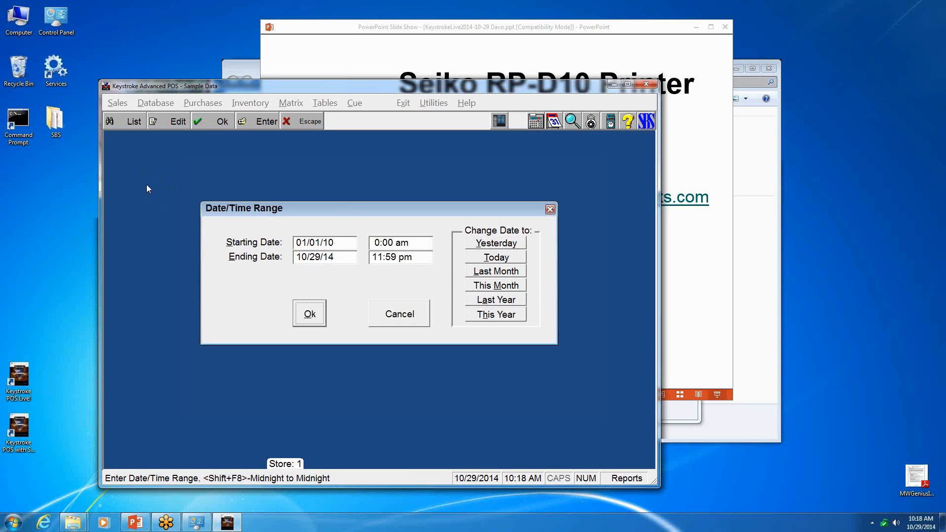
pyautogui.press('Return')
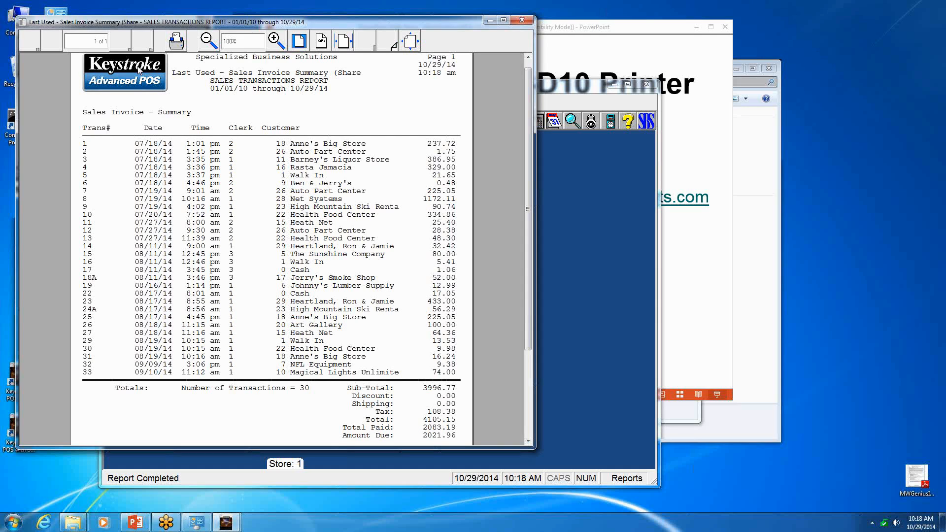
pyautogui.click(522, 20)
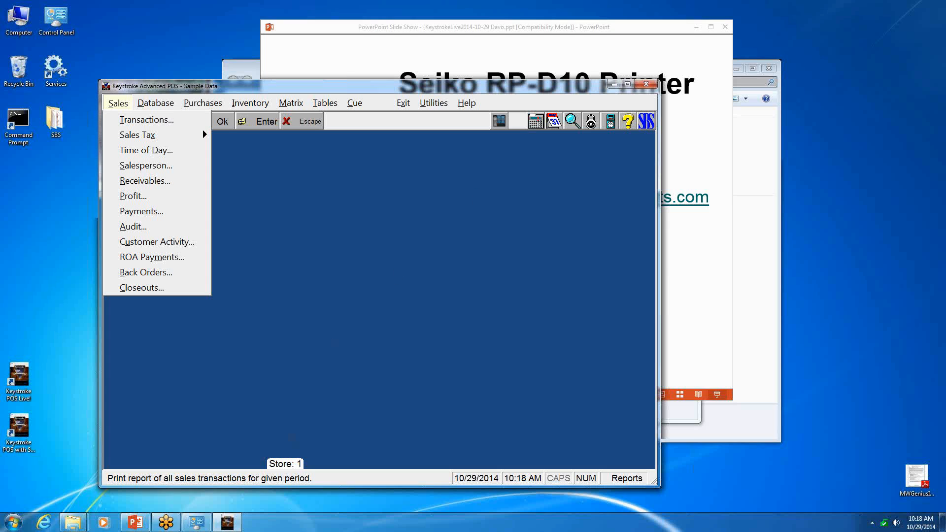
# - Switch to Devices and Printers, examine the Watermark settings in the SII RP-D10 printing preferences, and close the dialog
pyautogui.click(207, 522)
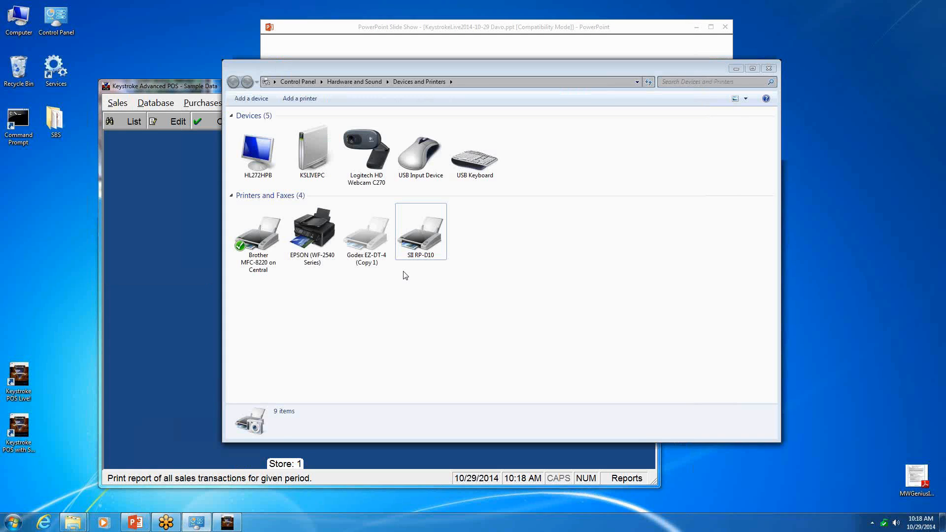
pyautogui.rightClick(424, 235)
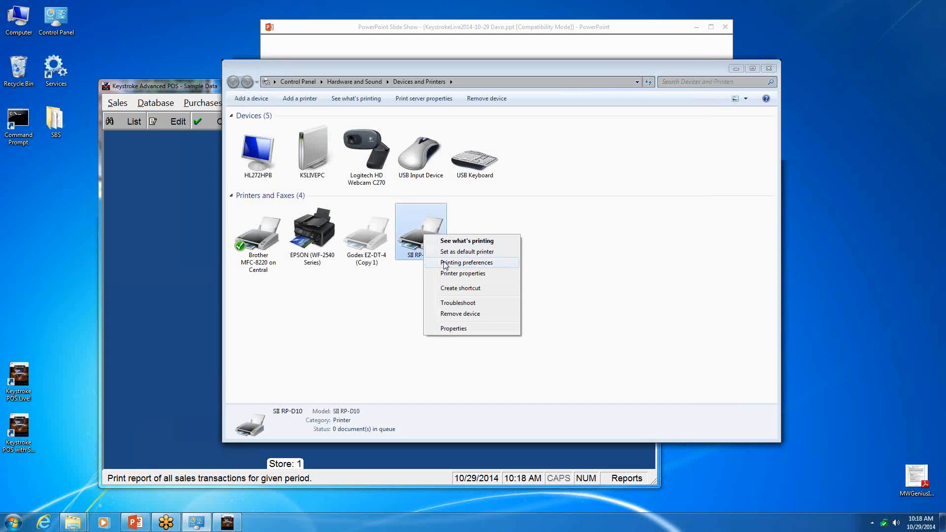
pyautogui.click(446, 263)
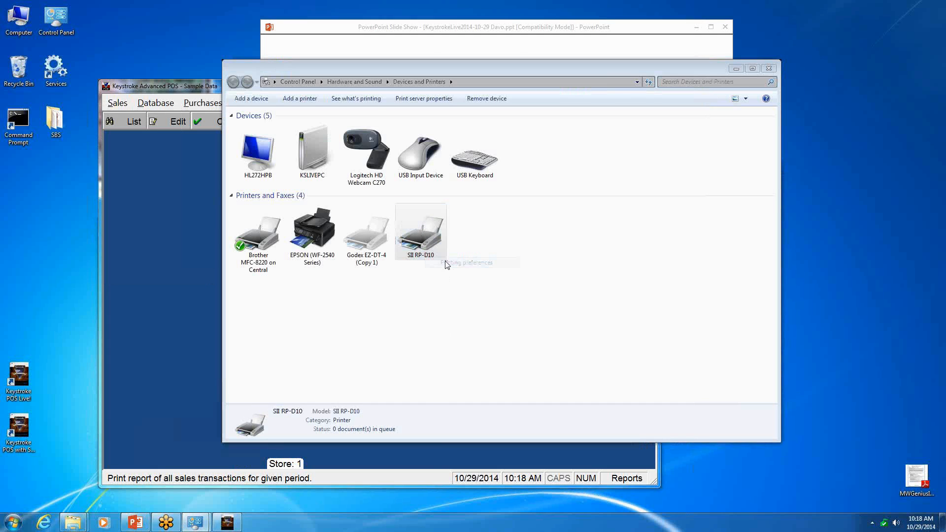
pyautogui.click(598, 241)
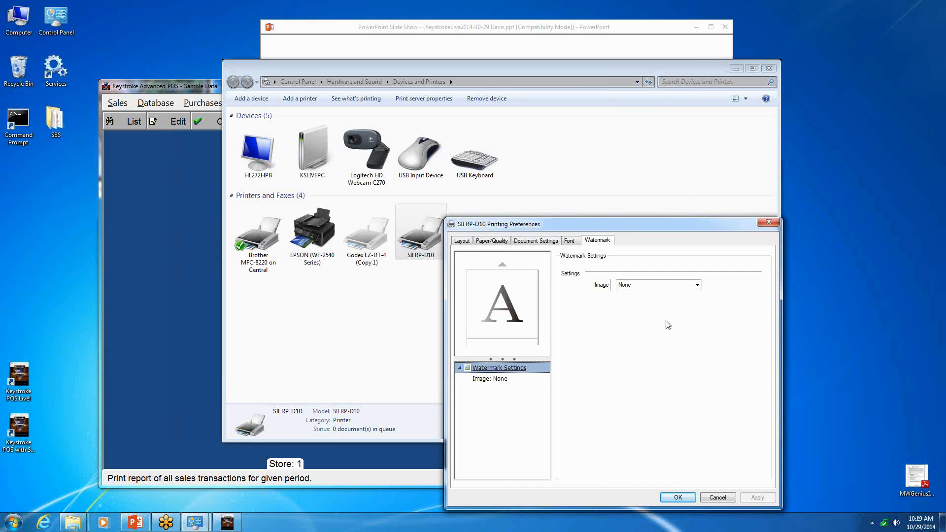
pyautogui.click(678, 498)
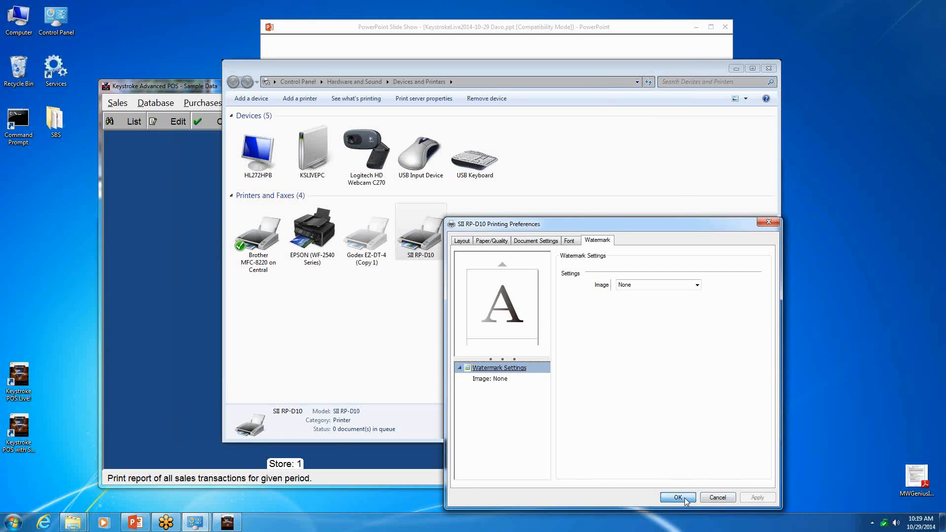
# - Switch to the PowerPoint slide show and advance to the closing thank-you slide
pyautogui.click(432, 28)
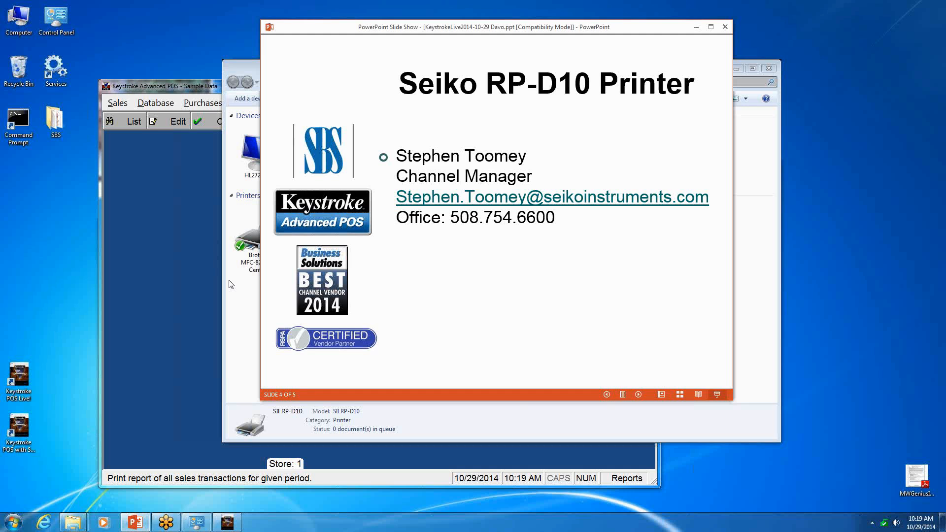
pyautogui.click(454, 302)
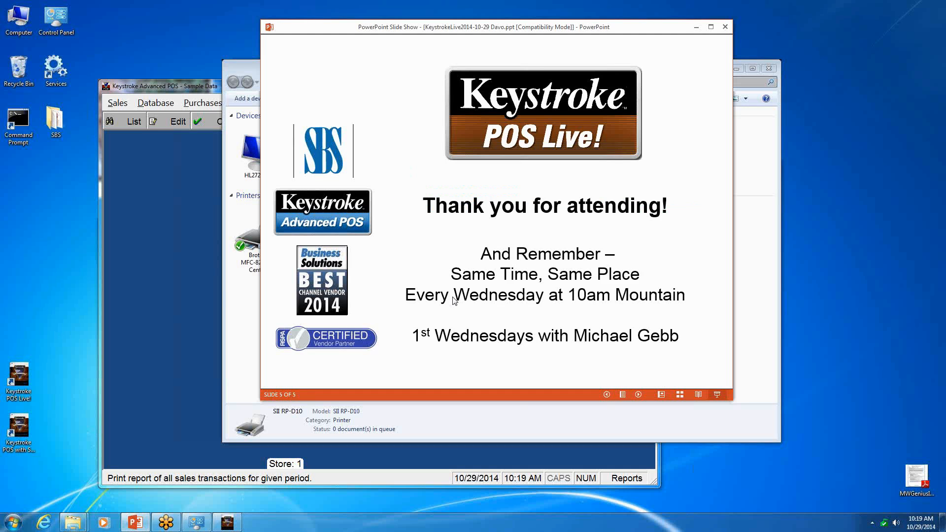